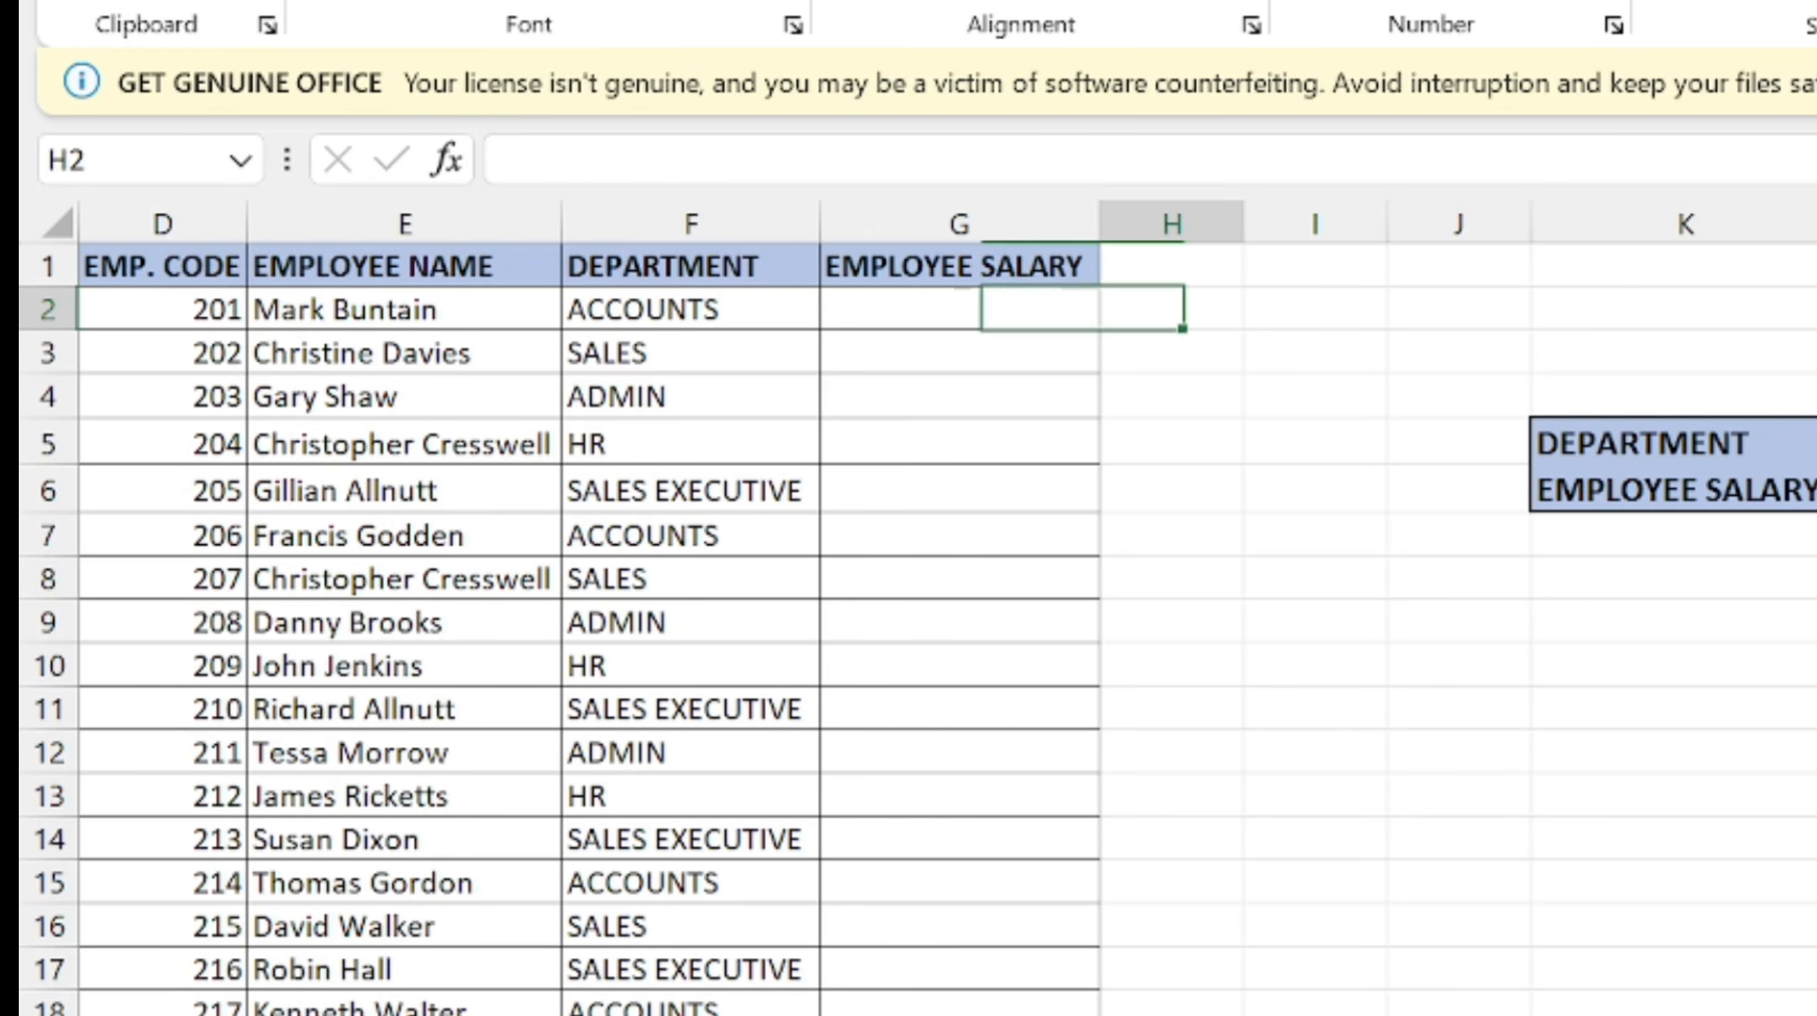
- Examine the horizontal department and employee salary lookup table beside the employee list
key(Down)
key(Down)
key(Down)
key(Right)
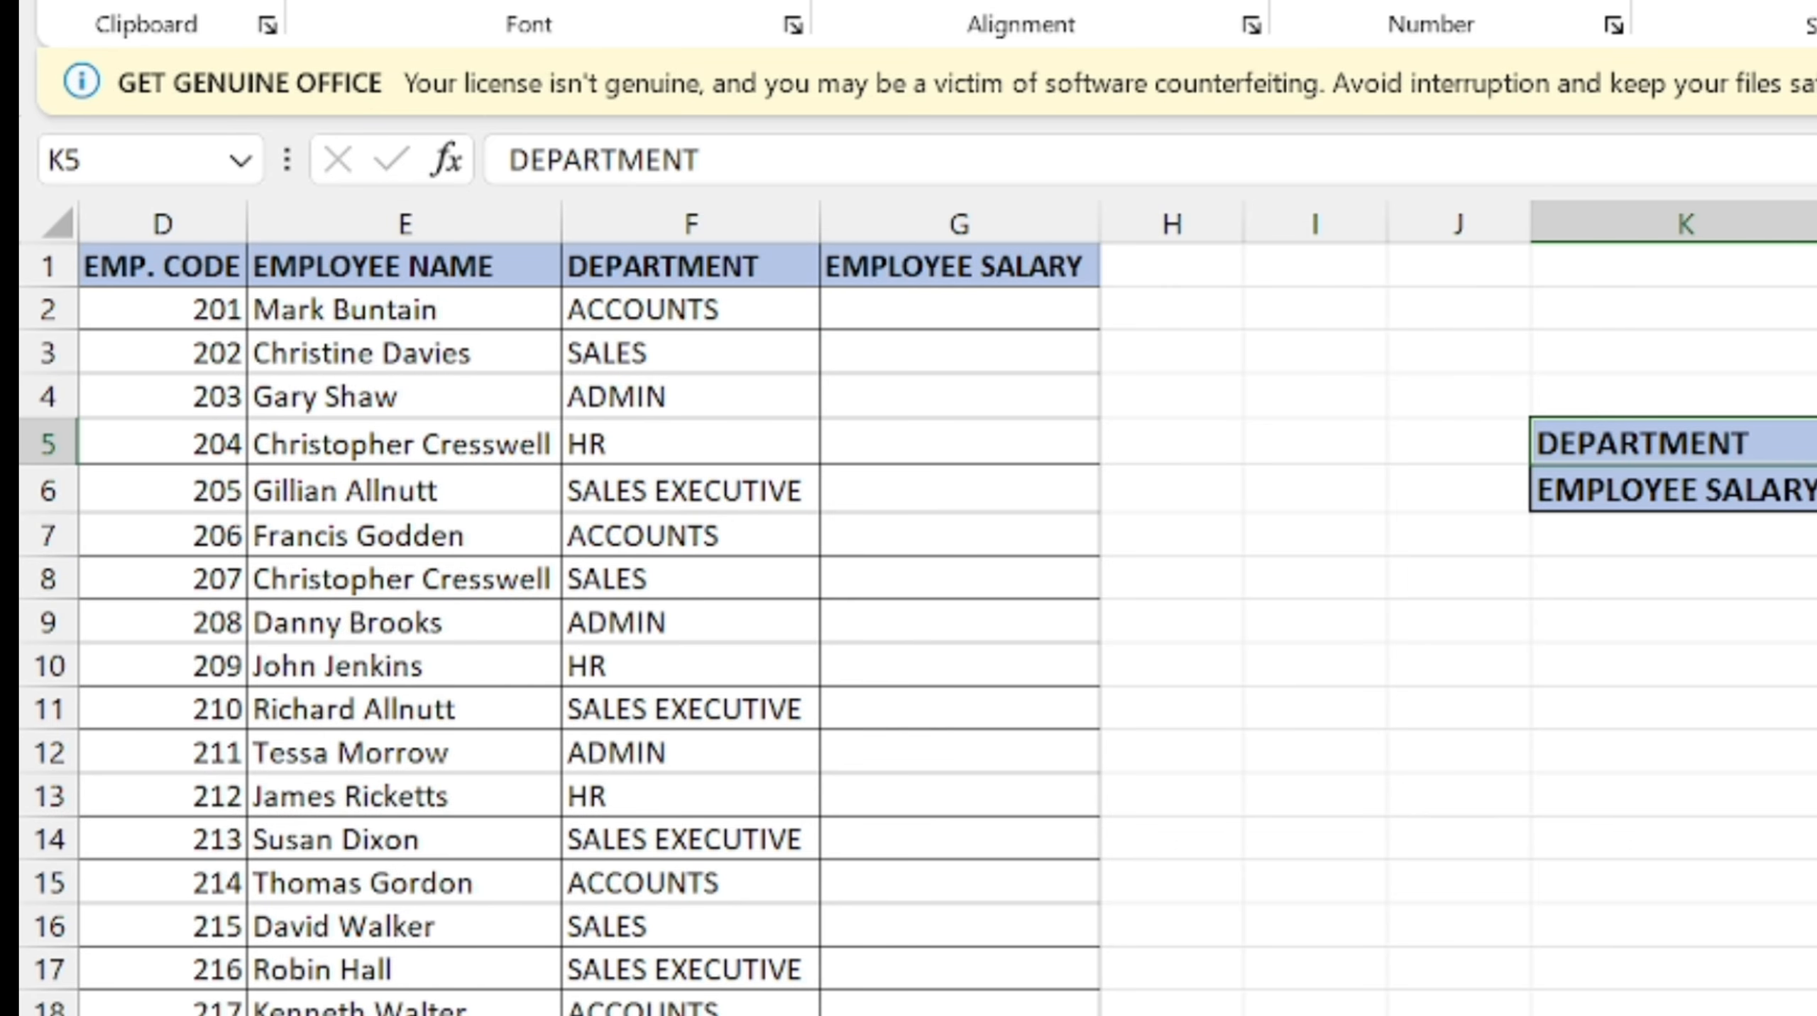
key(Down)
key(Up)
key(shift+Down)
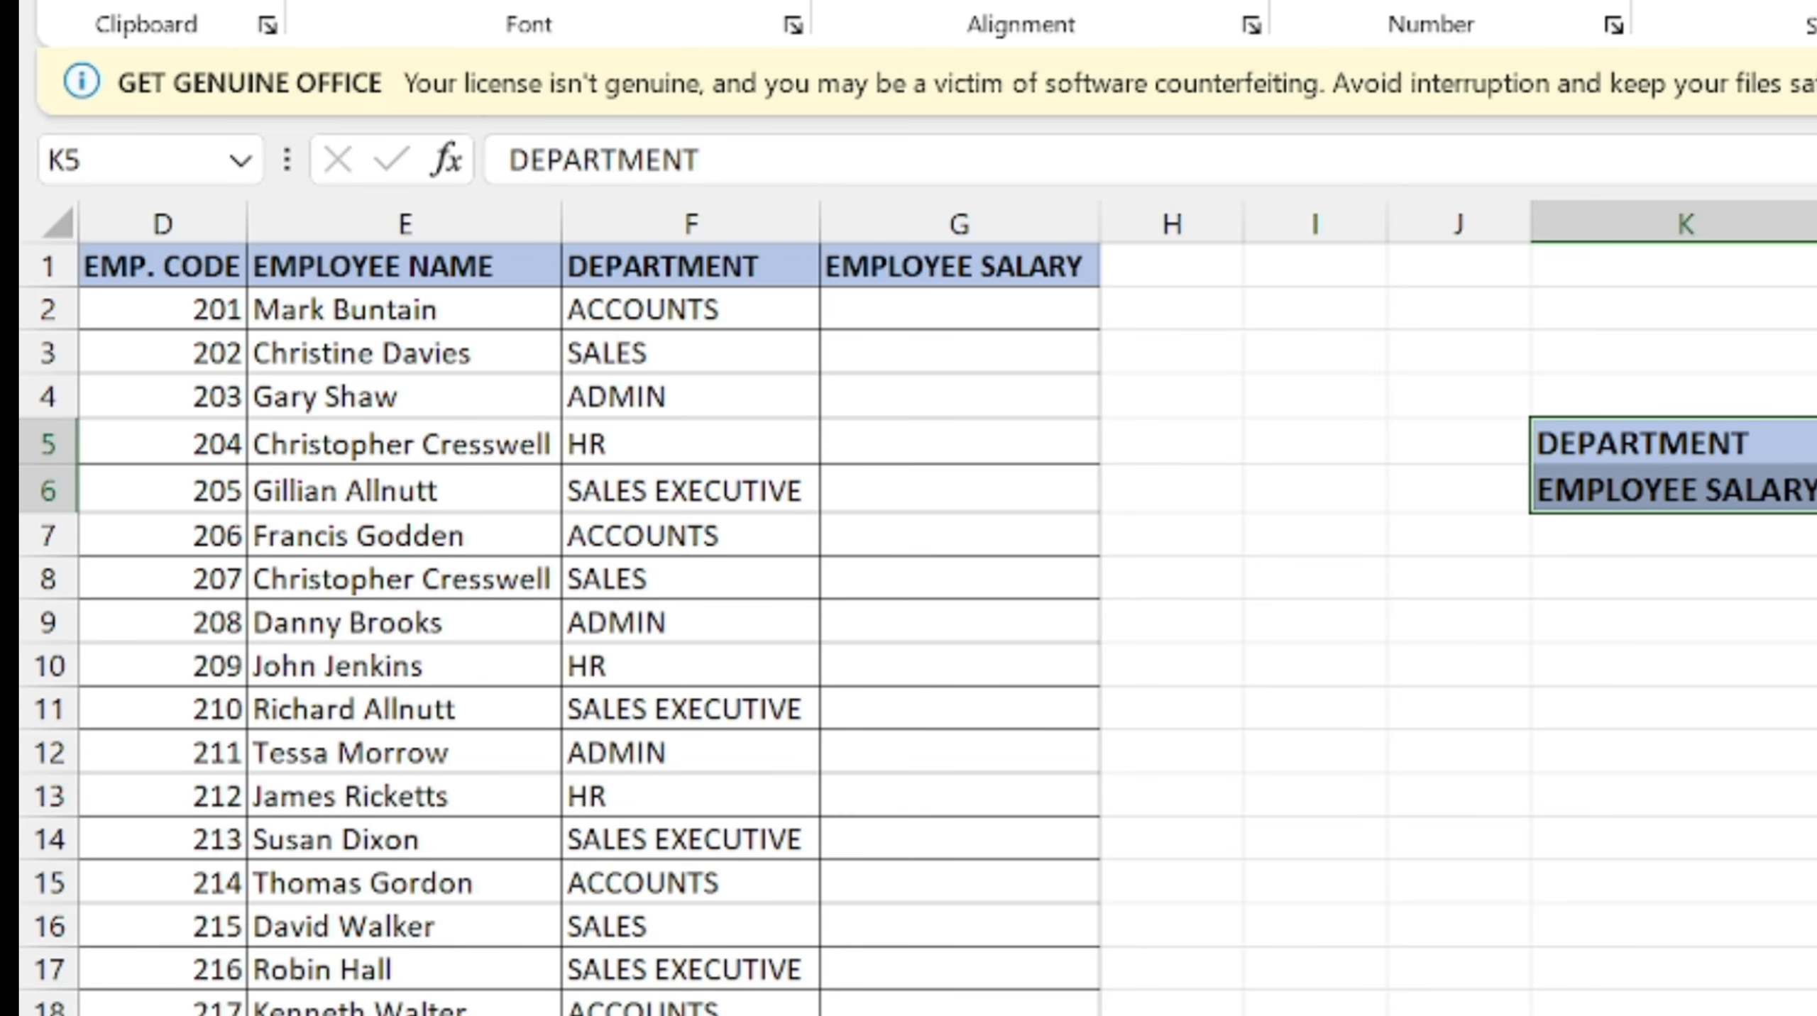
key(Left)
key(Left)
key(Left)
key(Left)
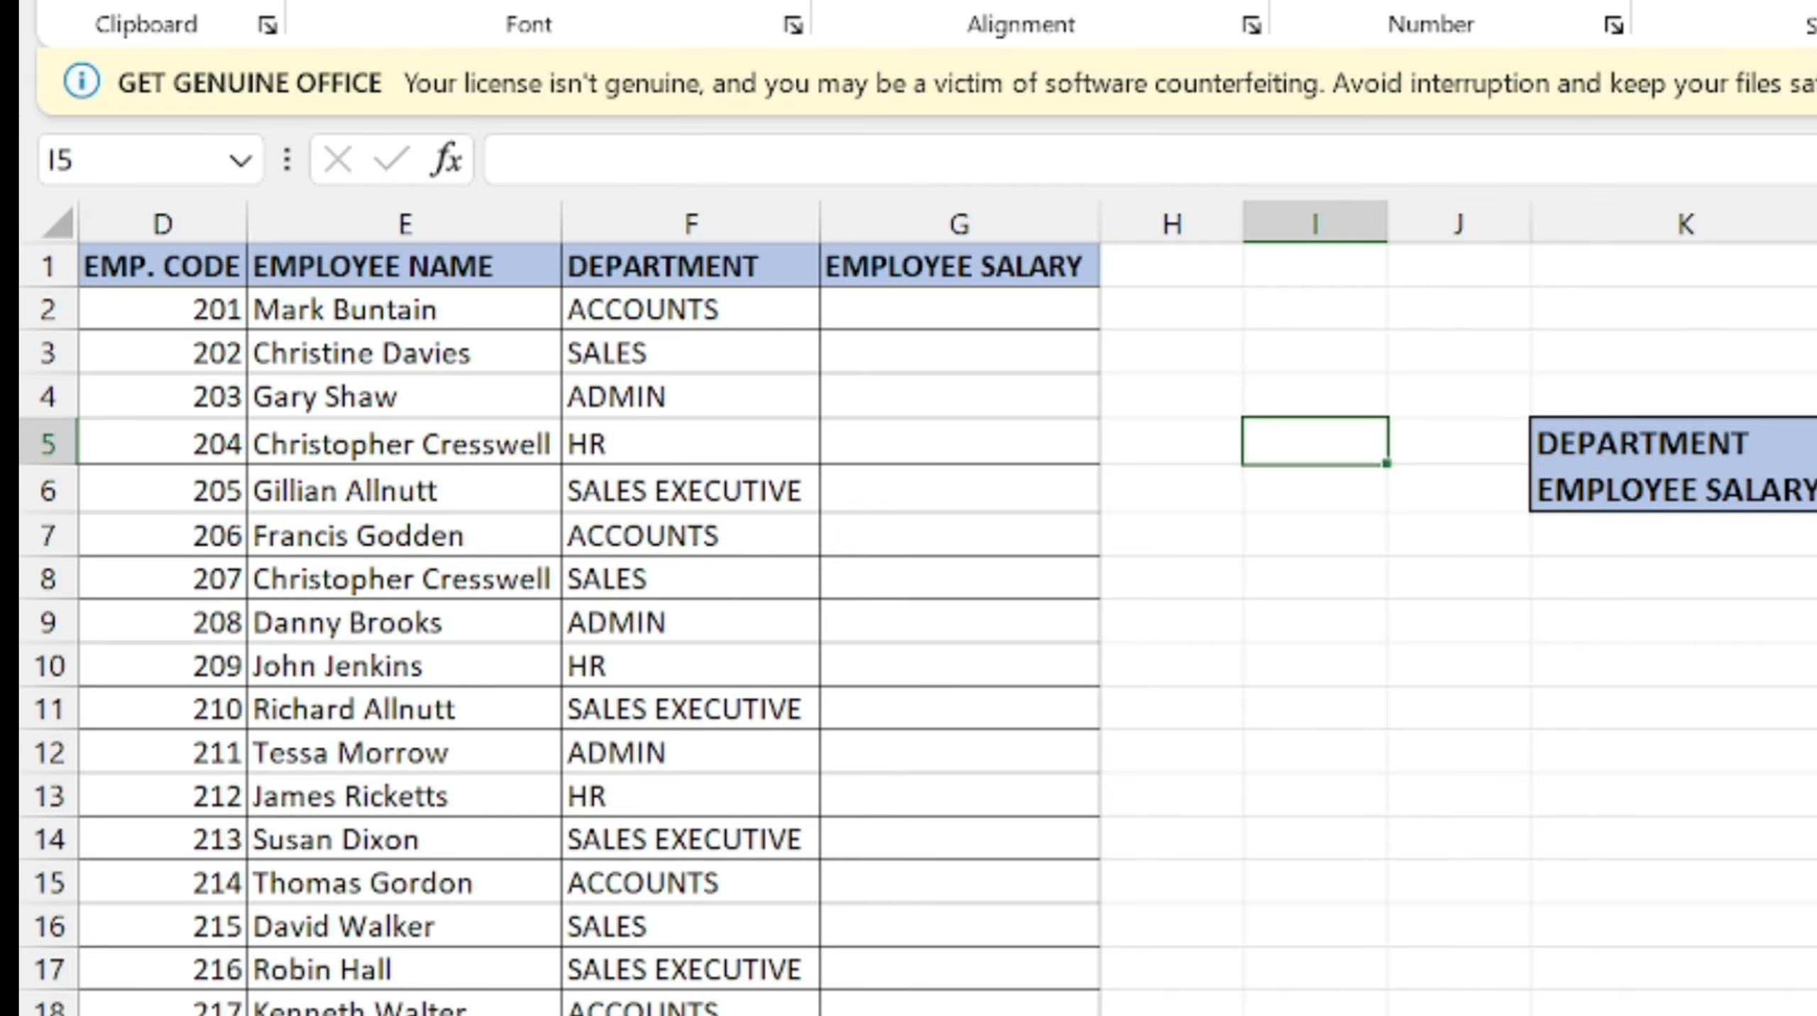
- Start an HLOOKUP formula in G2, the first Employee Salary cell, with department cell F2 as the lookup value
key(ctrl+Up)
key(Down)
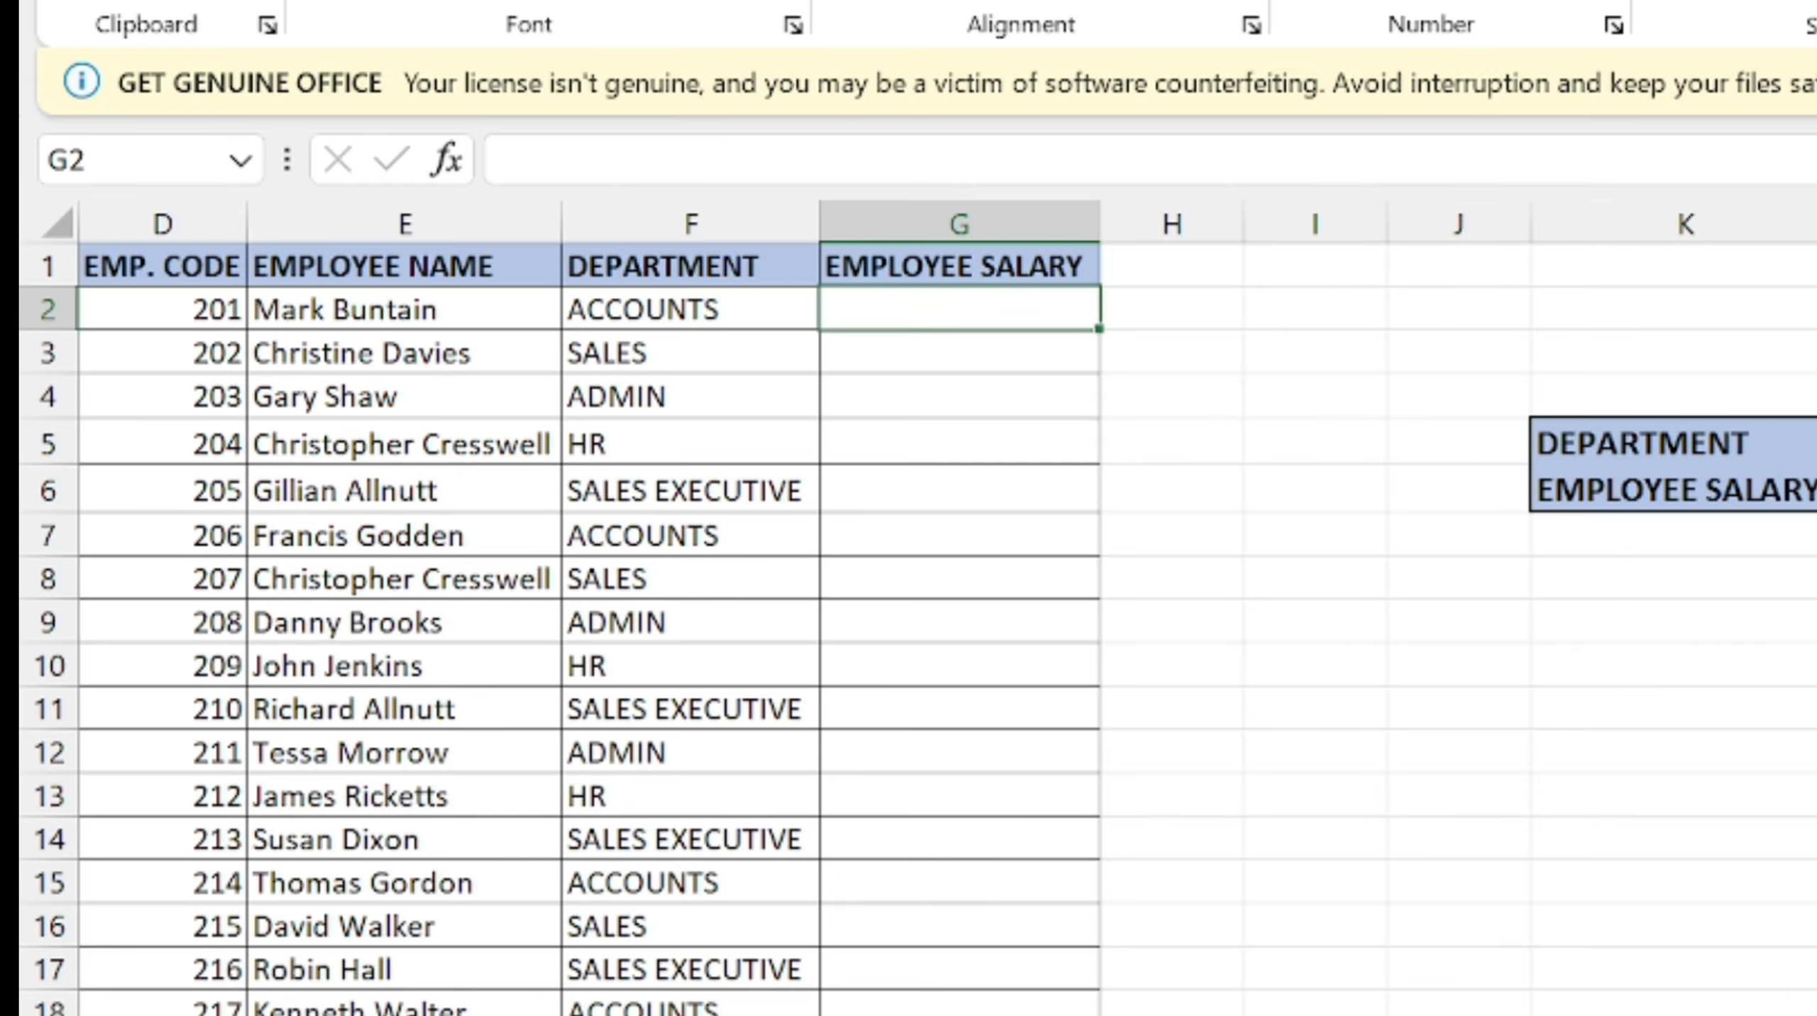
text(=)
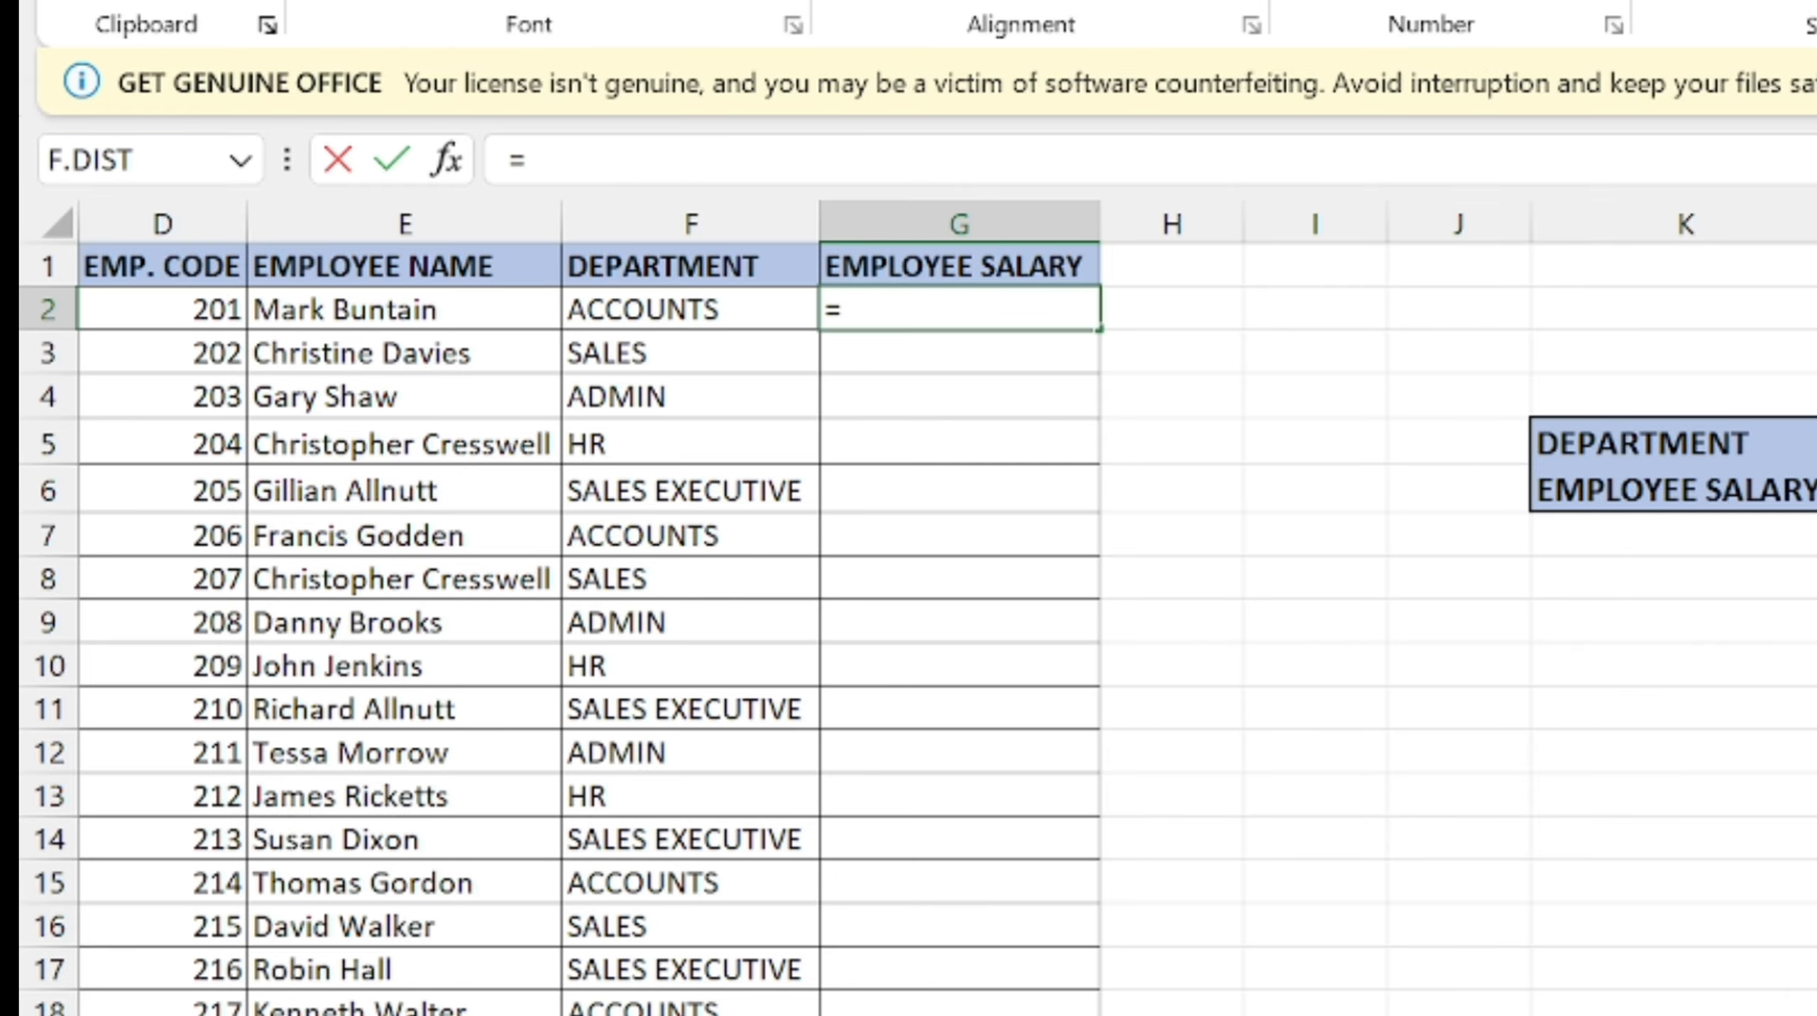
text(hlookup)
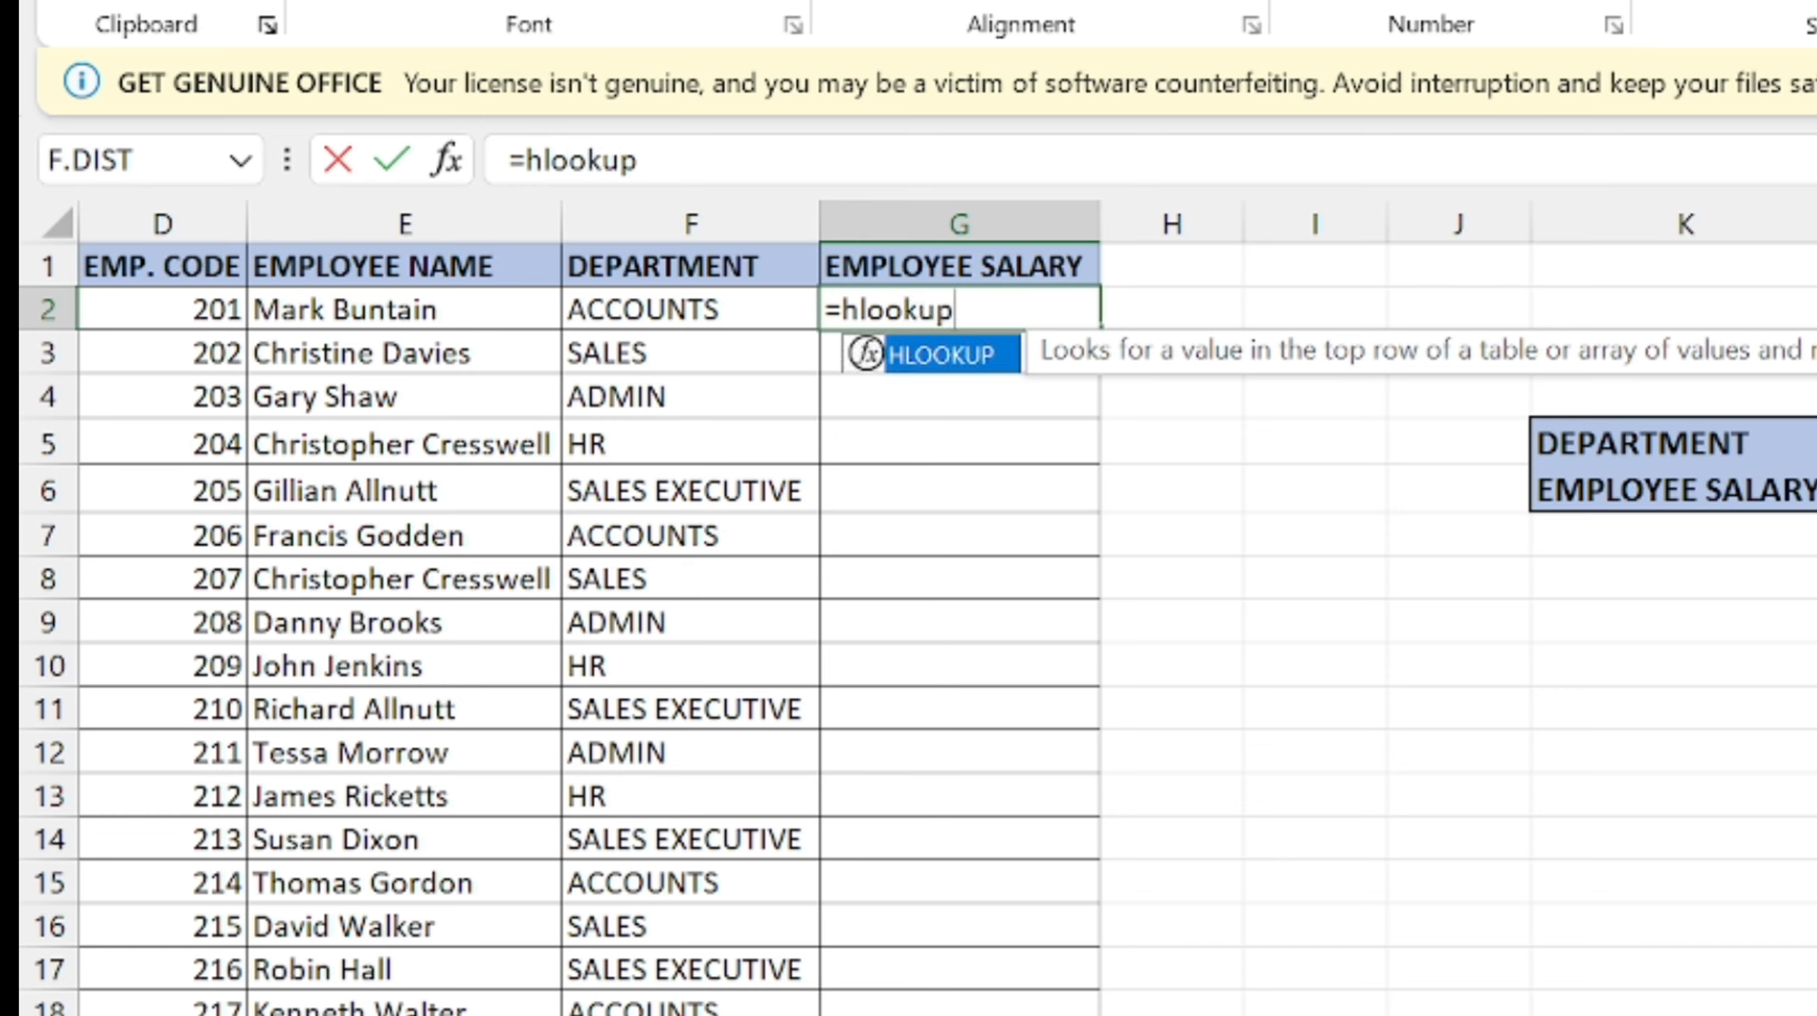
key(Tab)
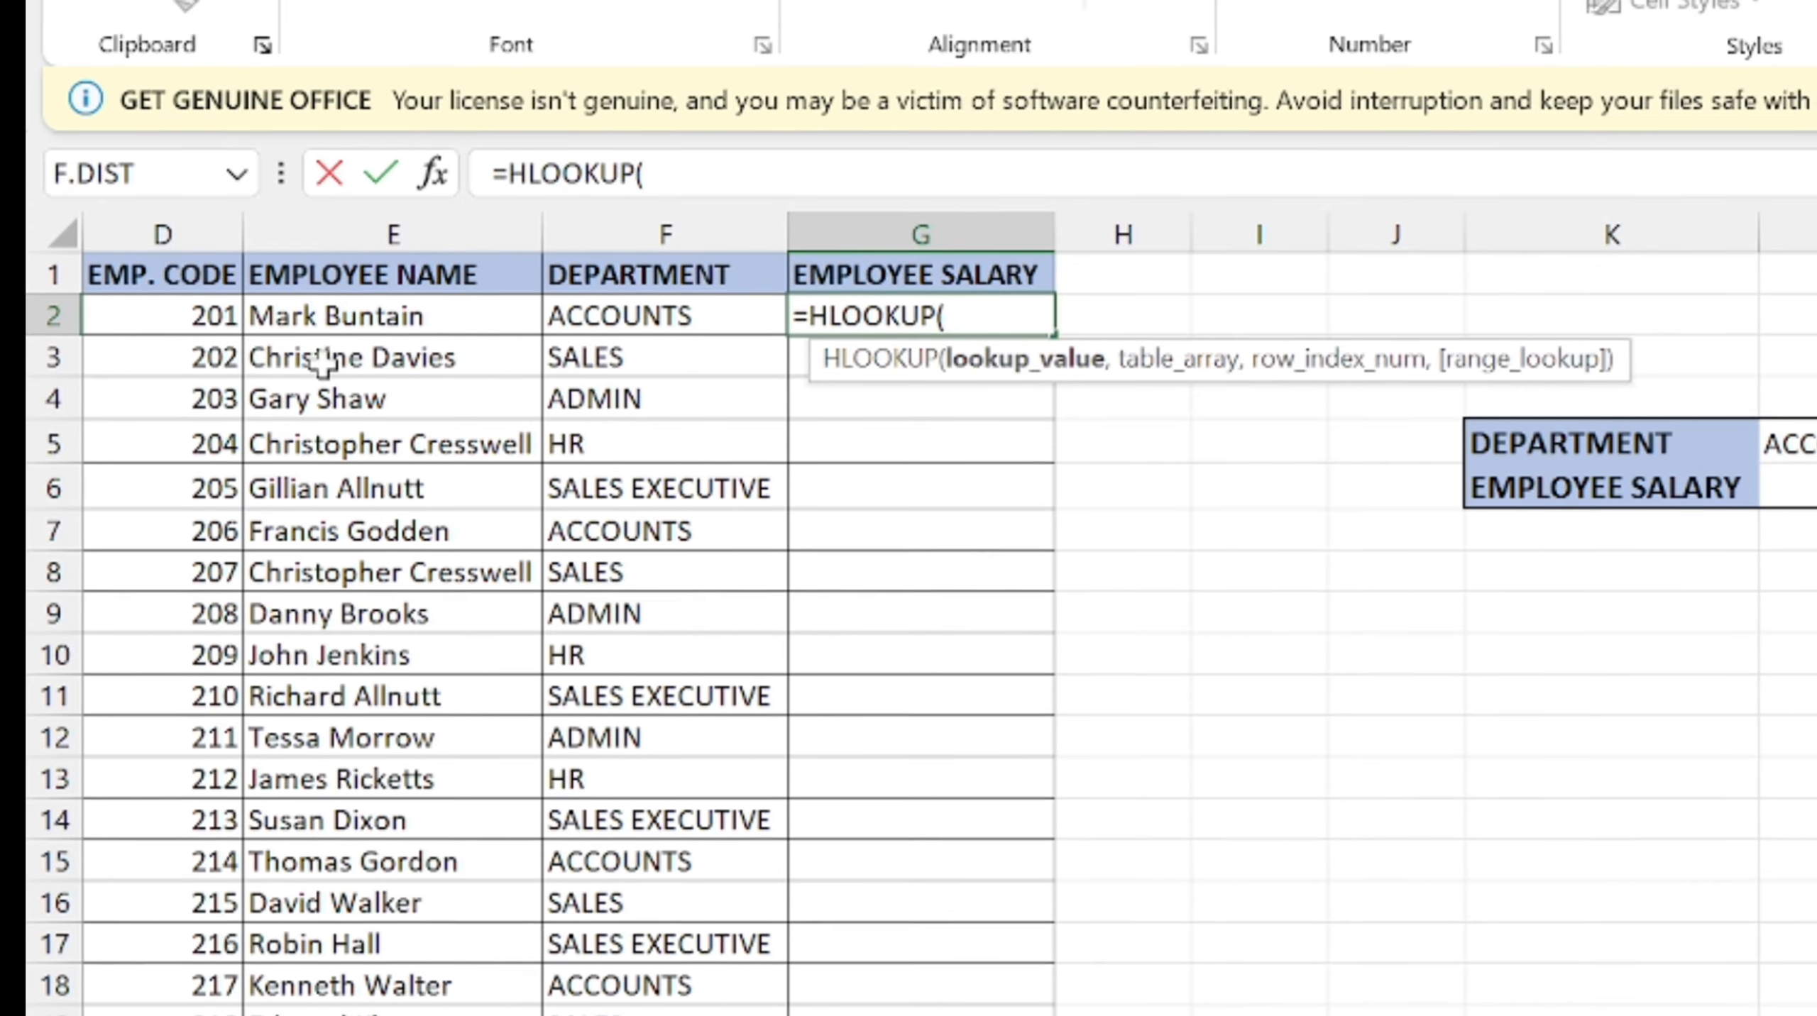
click(215, 316)
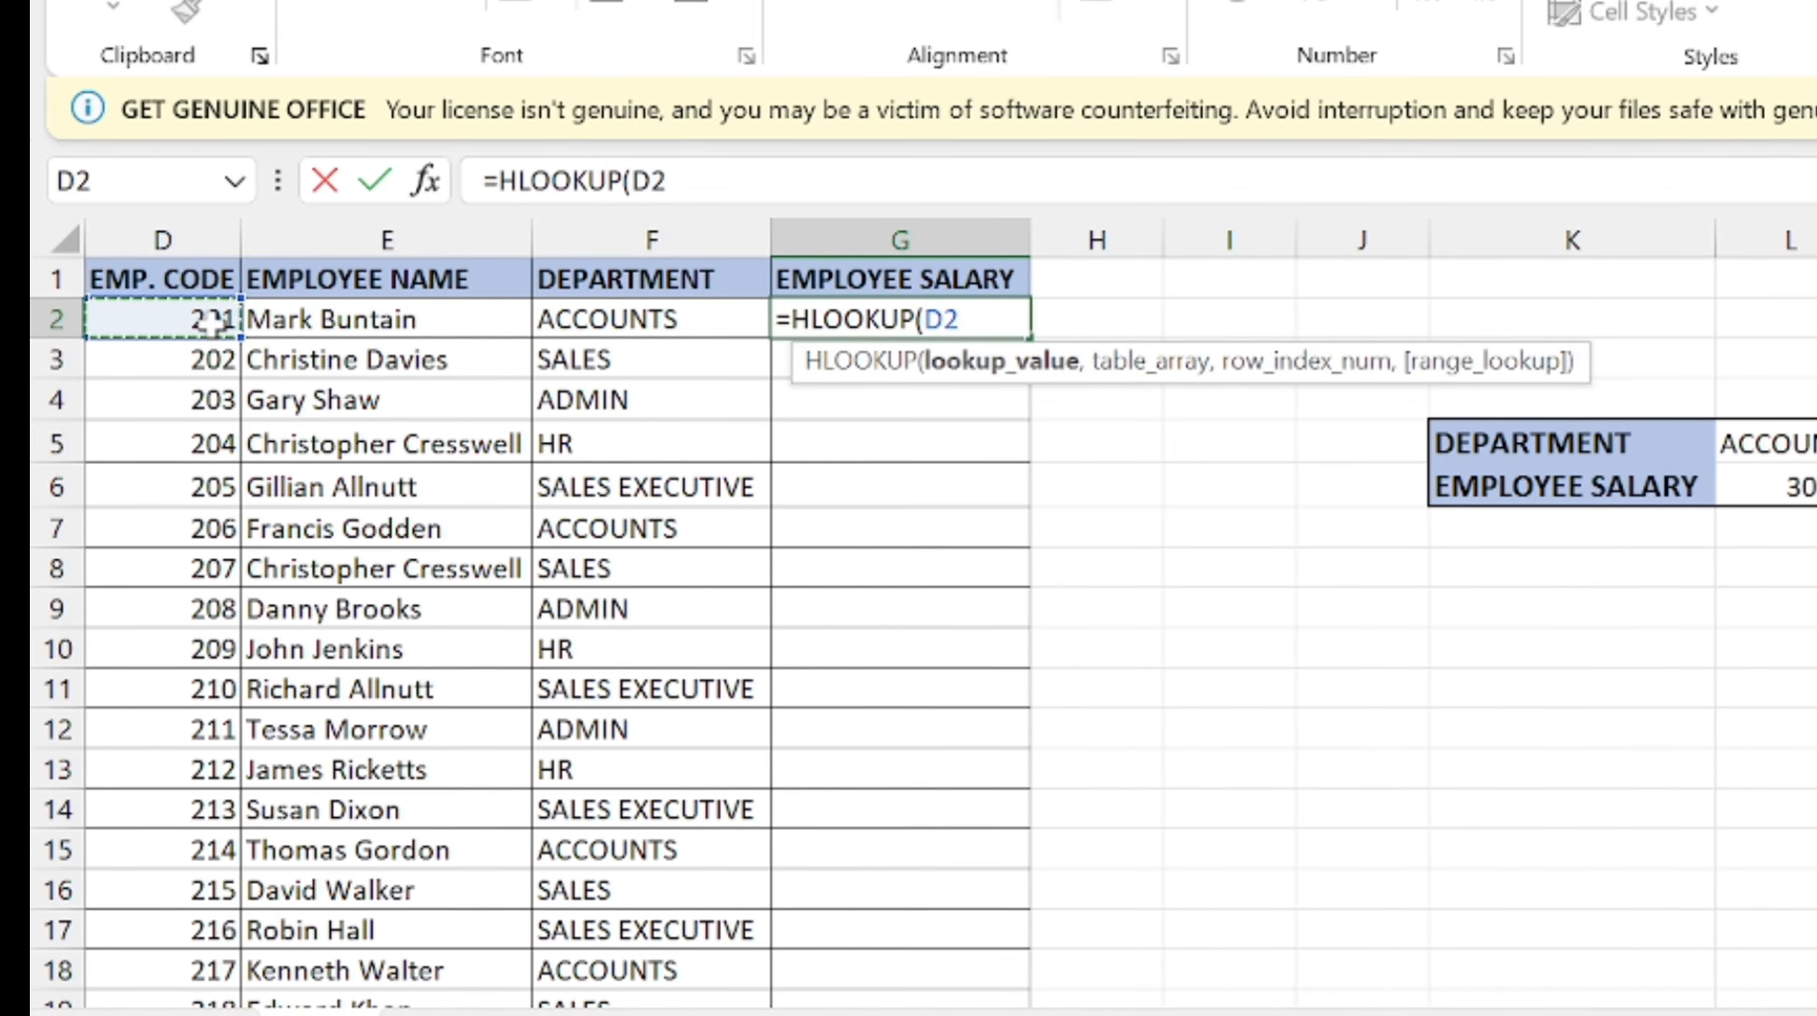
click(307, 320)
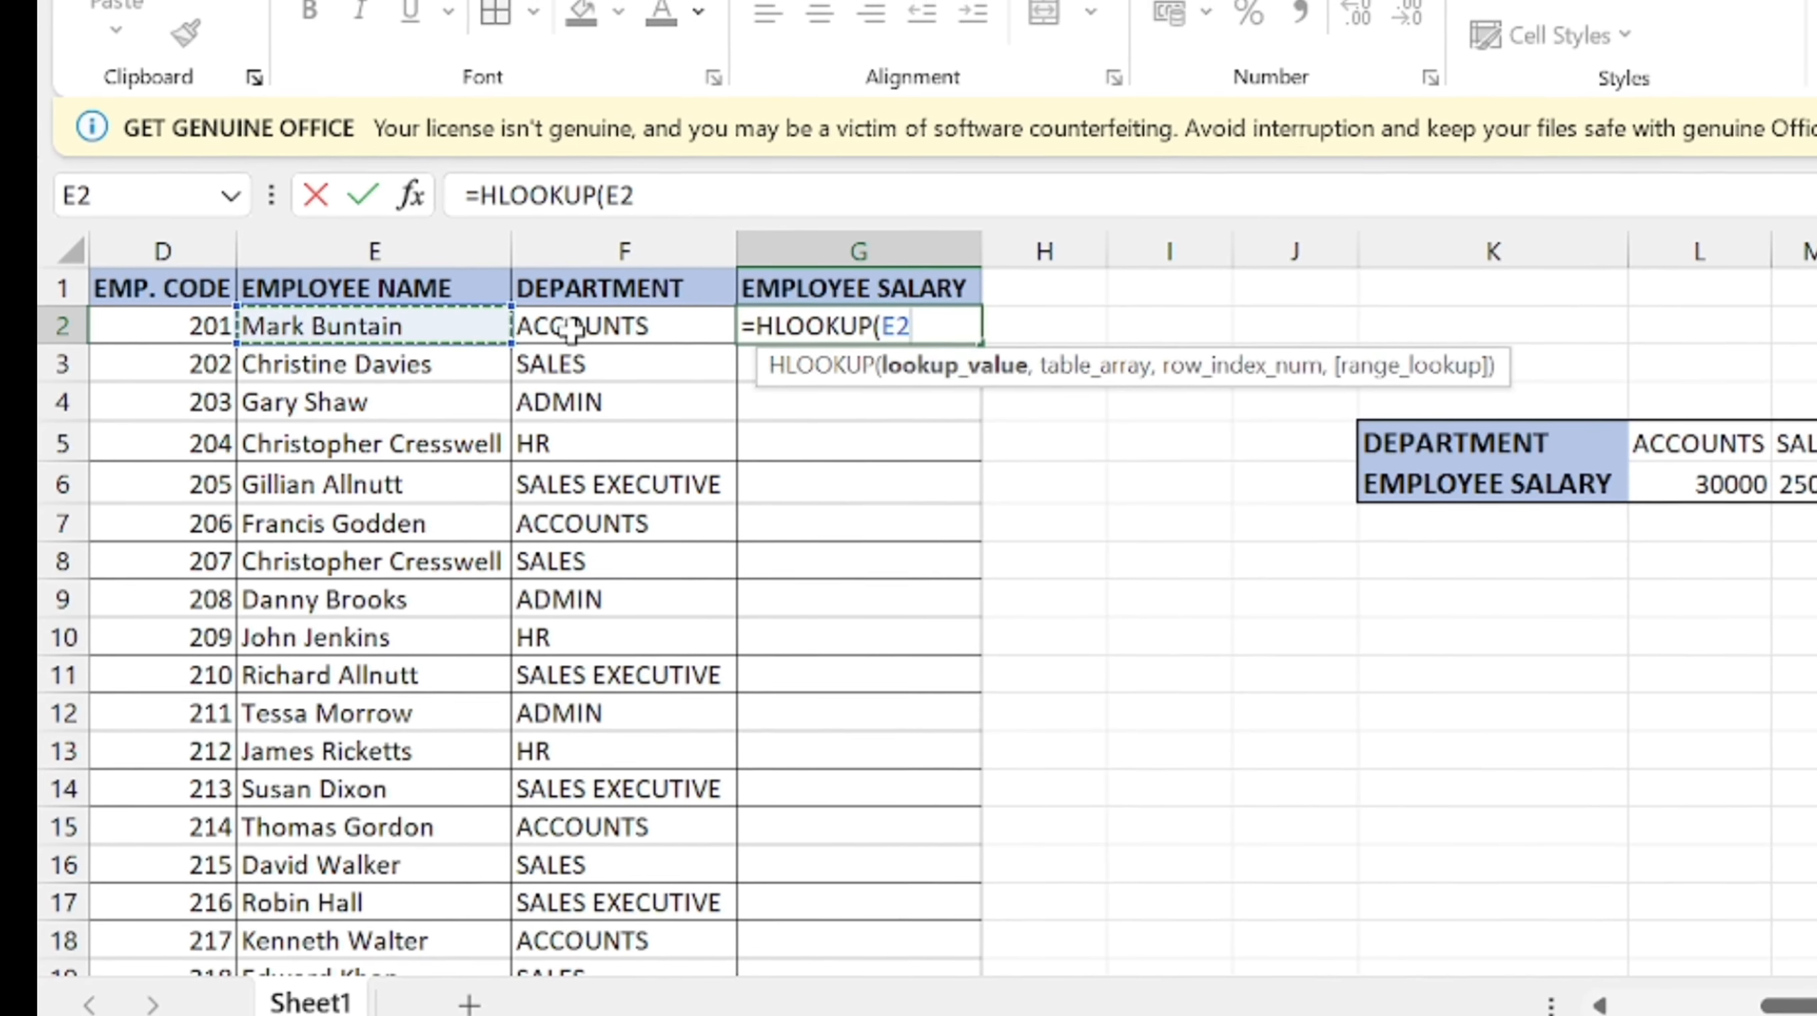
click(573, 329)
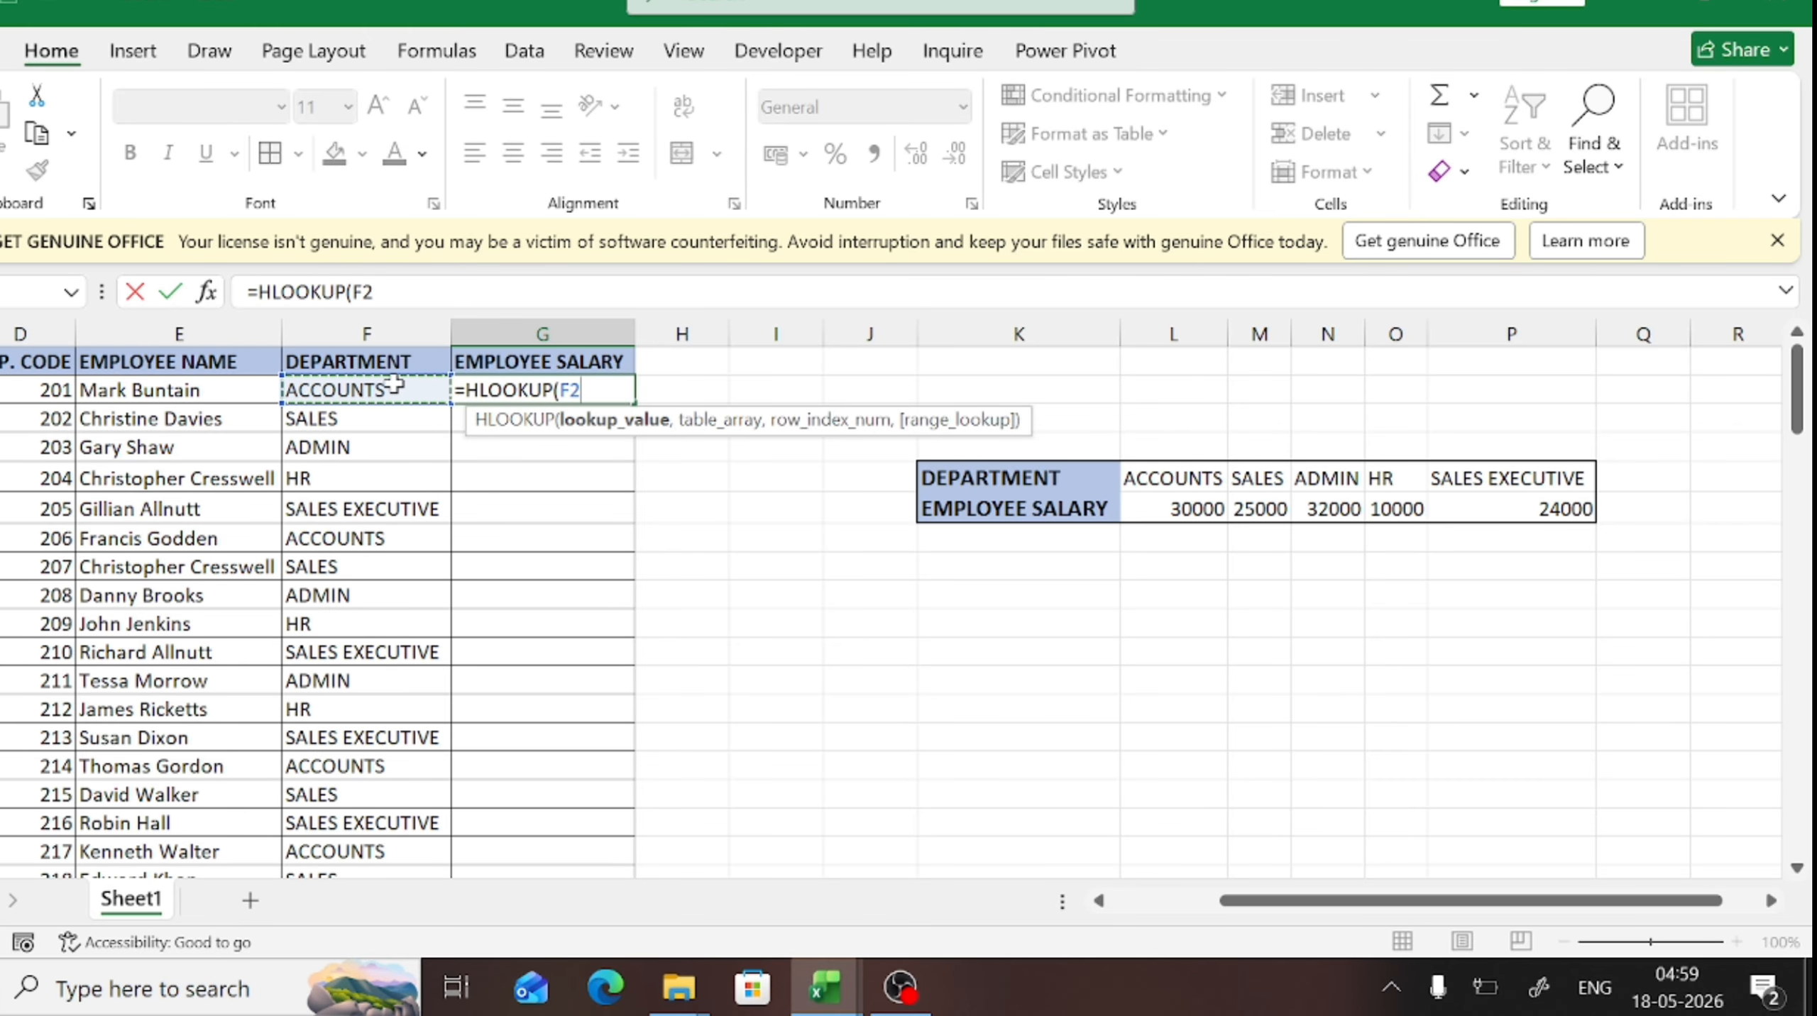
- Set the HLOOKUP's table array to the department salary range L5:P6, locked as the absolute reference $L$5:$P$6
text(,)
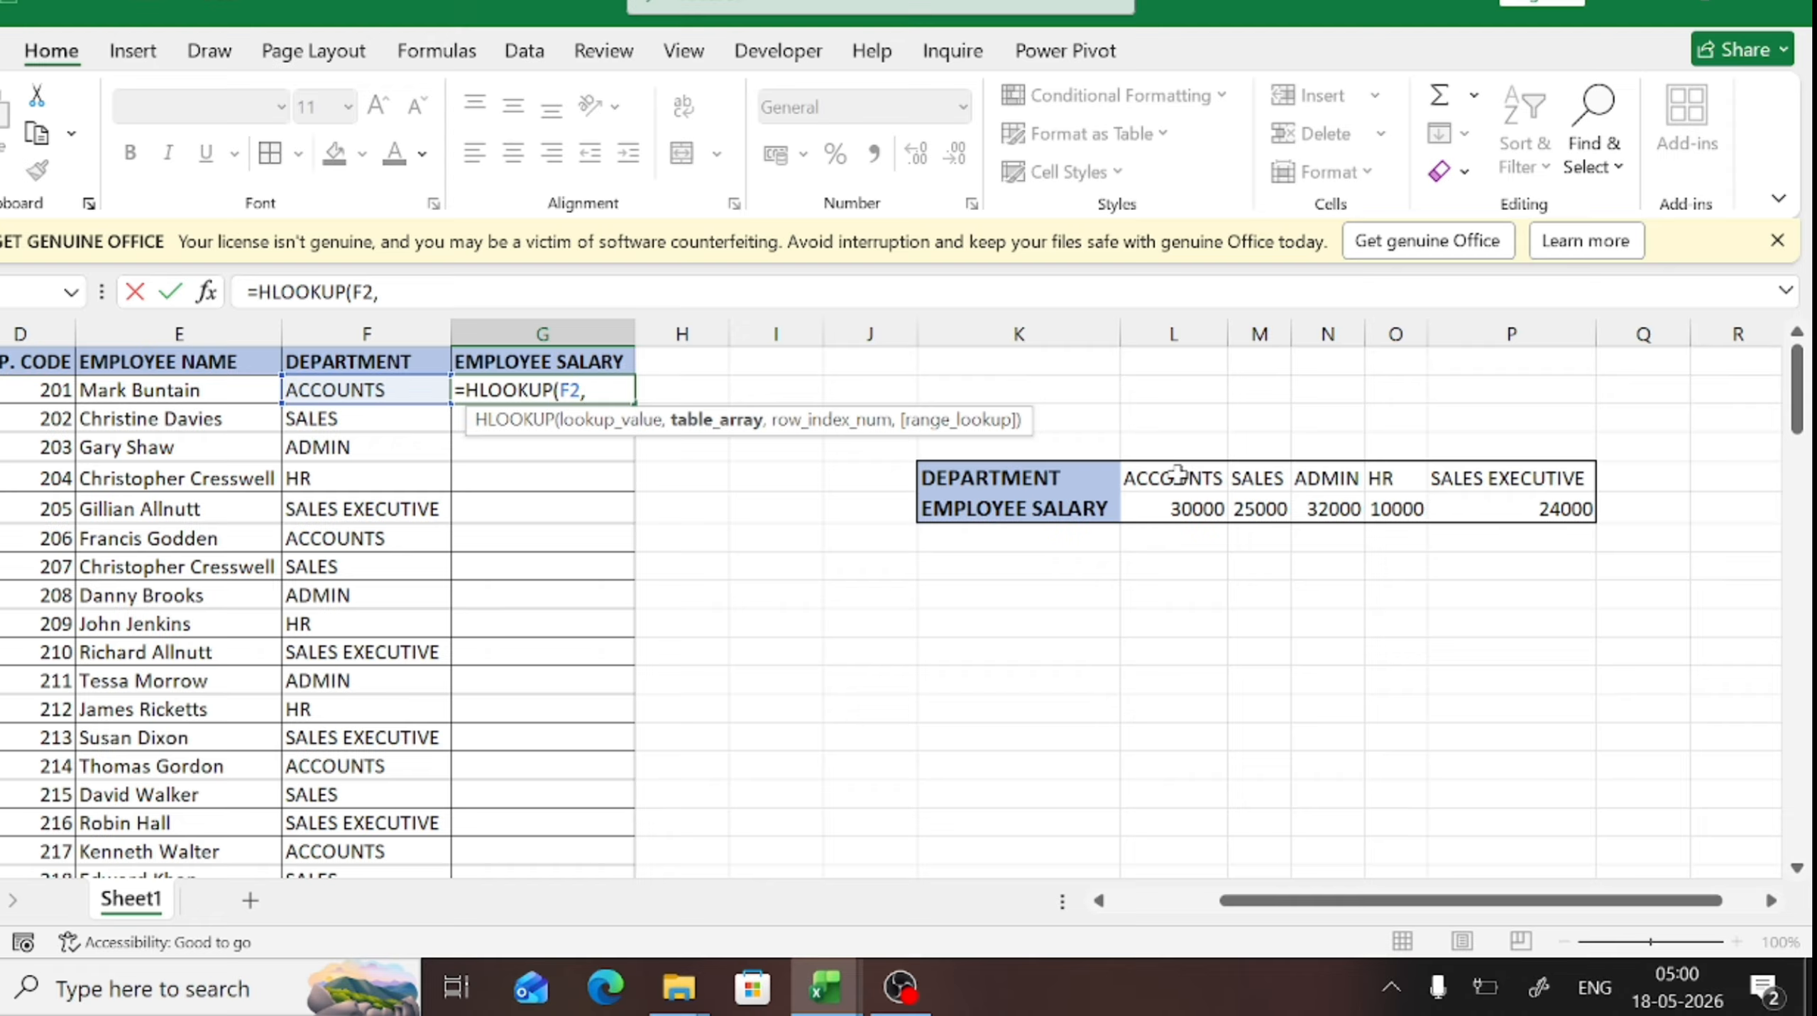
drag(1178, 474, 1541, 502)
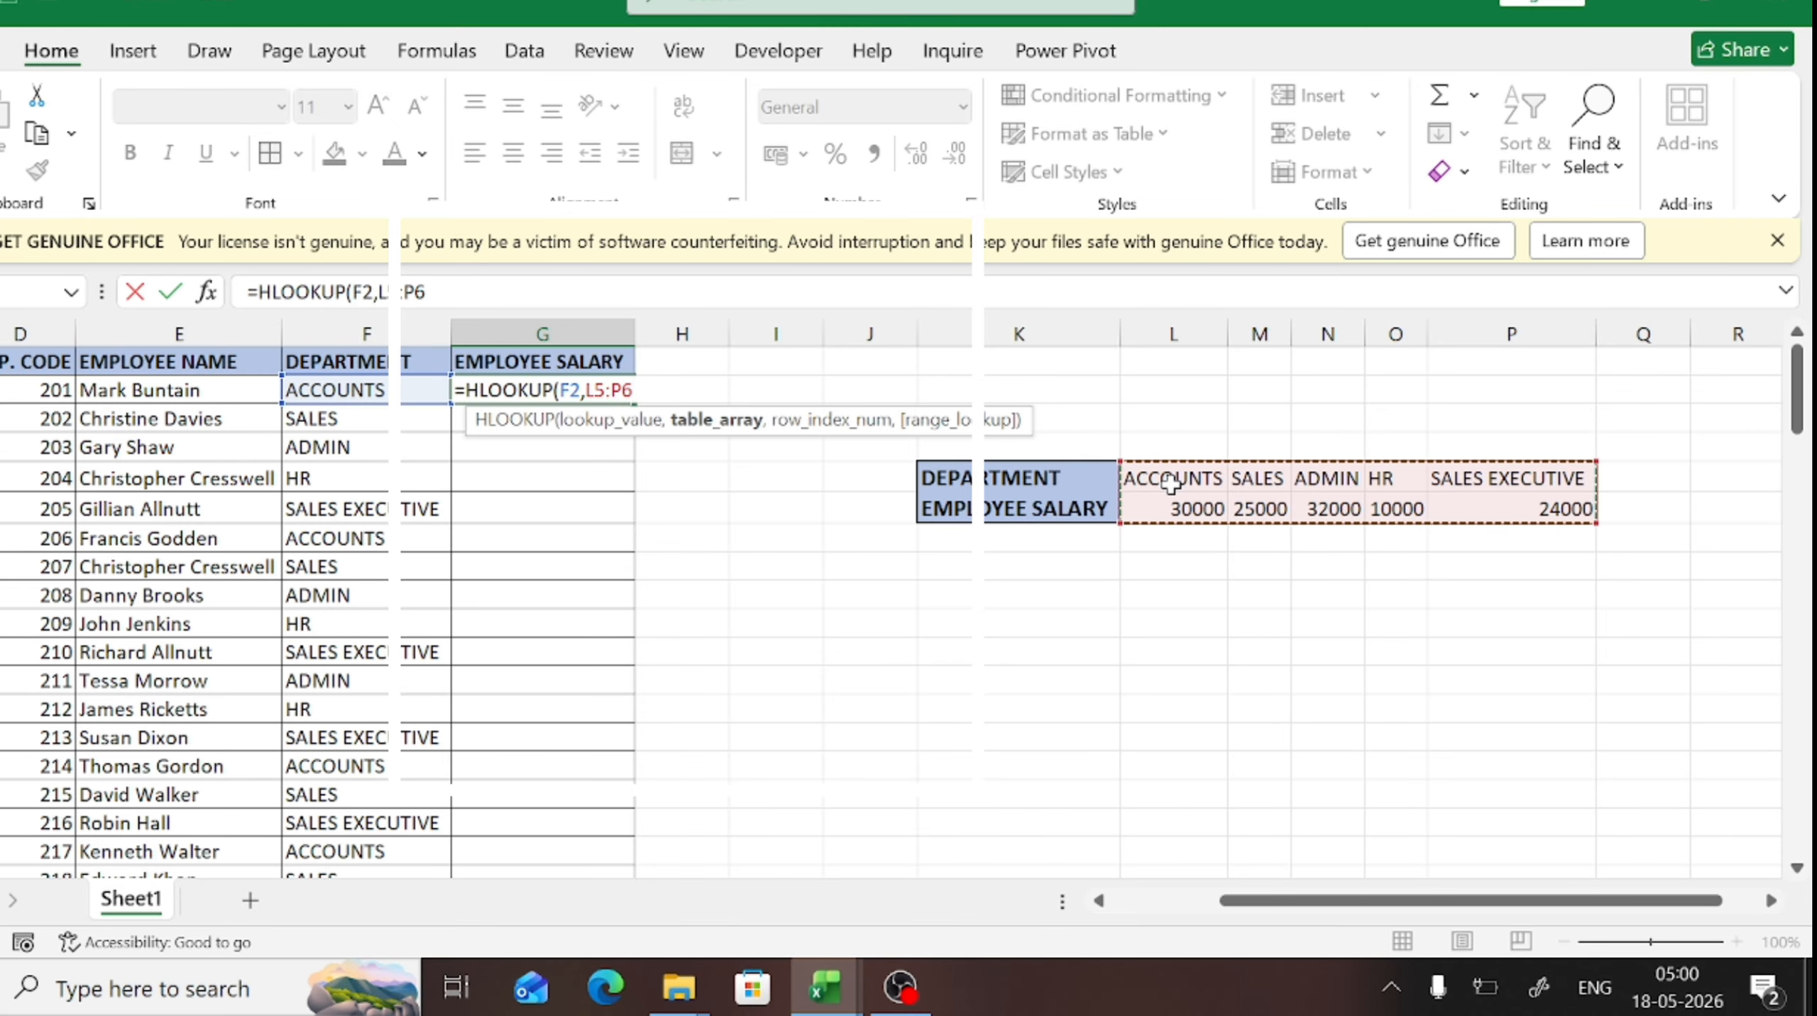
key(F4)
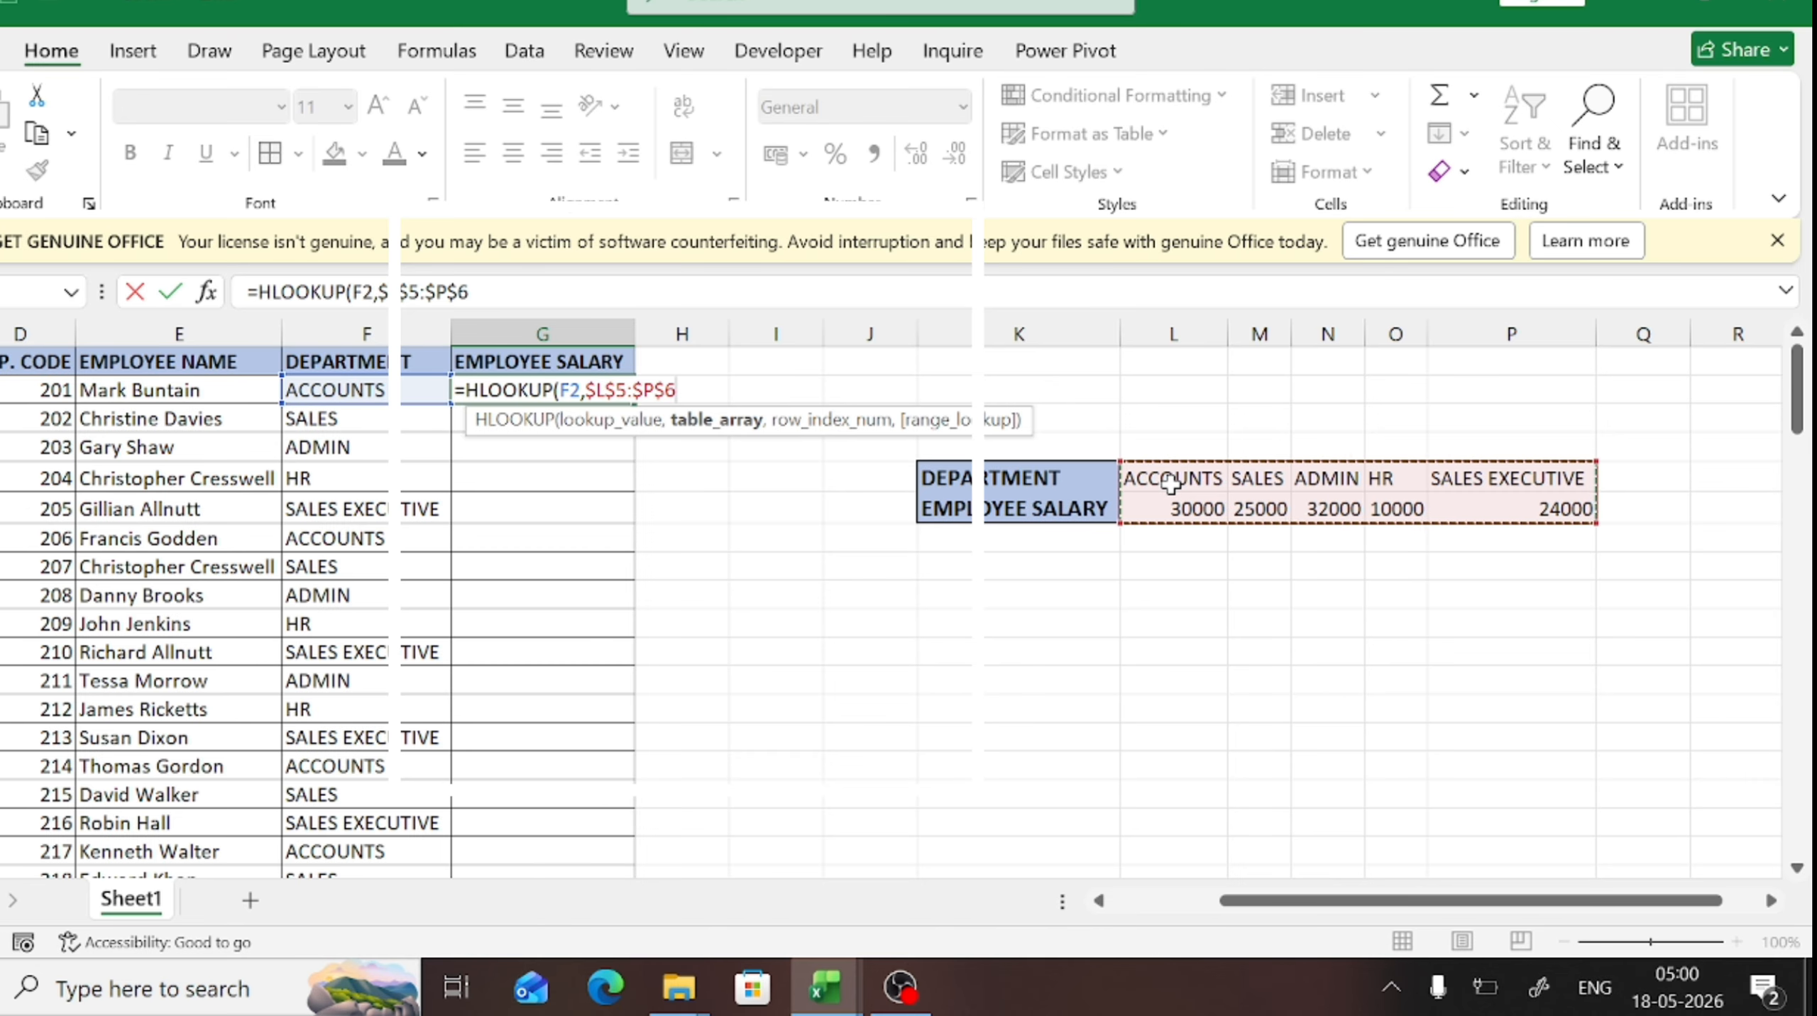
text(,)
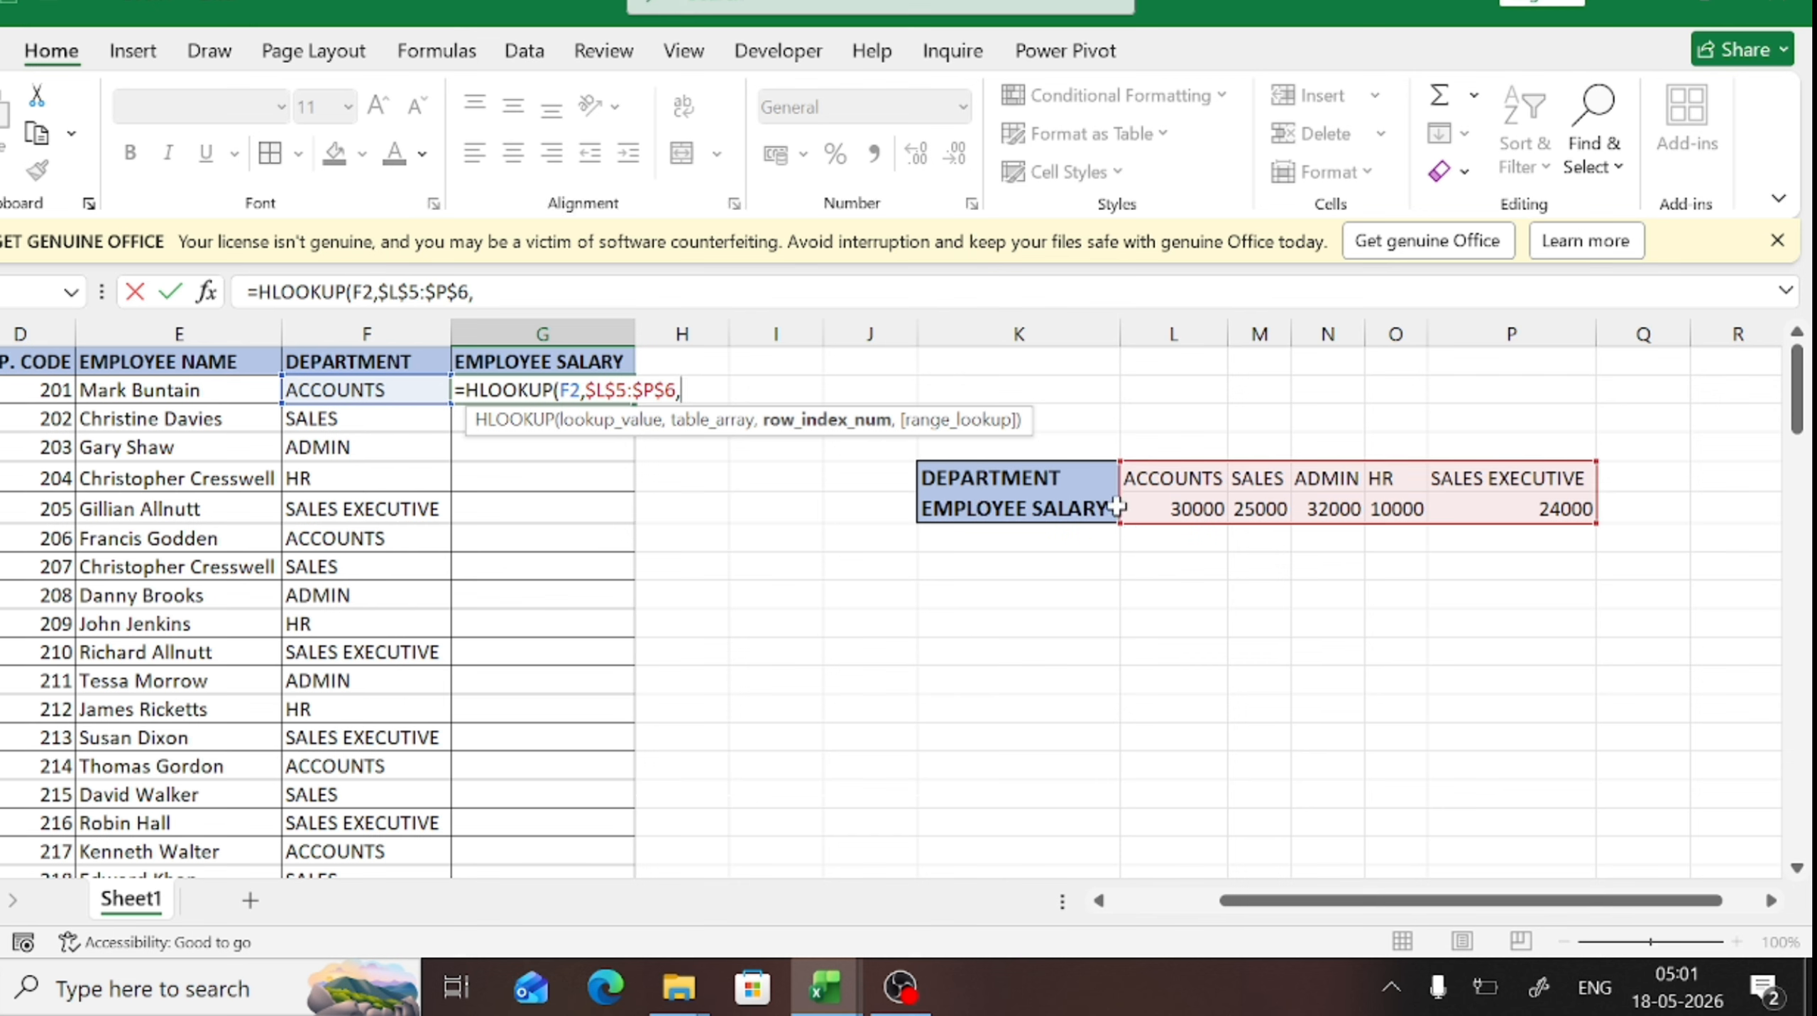
- Finish the HLOOKUP with row index 2 and exact match 0, and fill it down the whole Employee Salary column
text(2,)
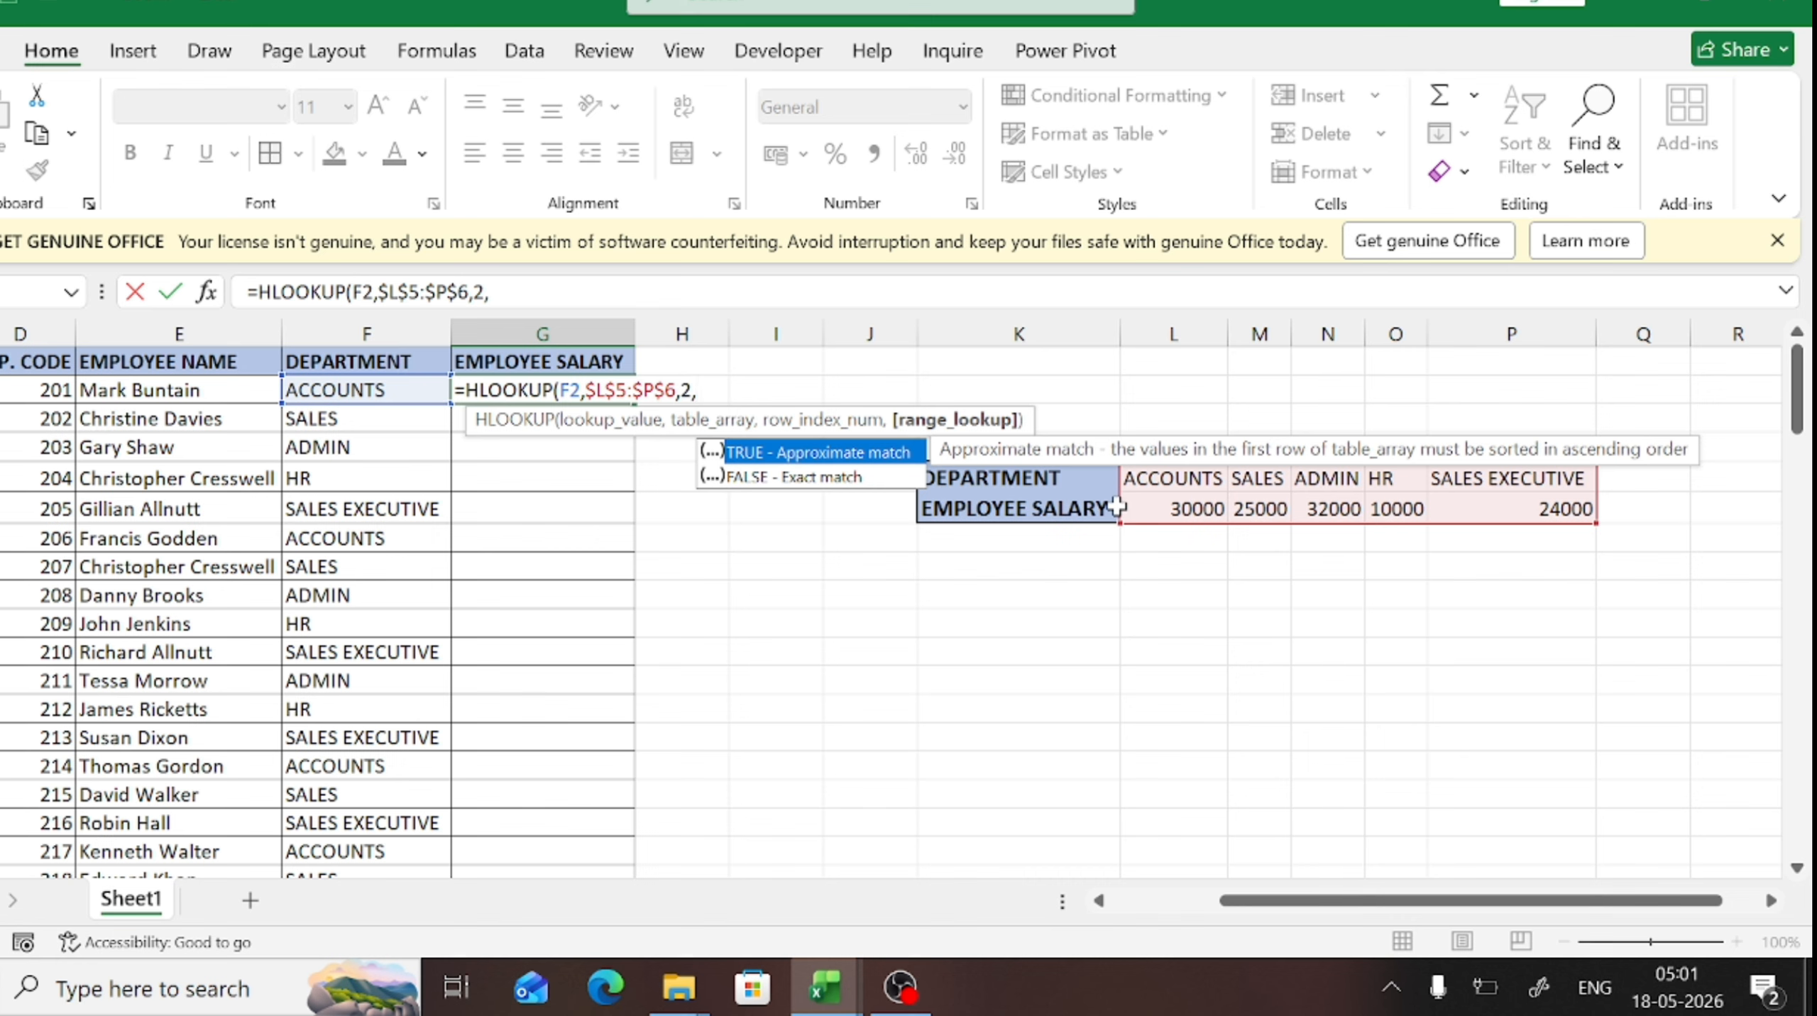
text(0))
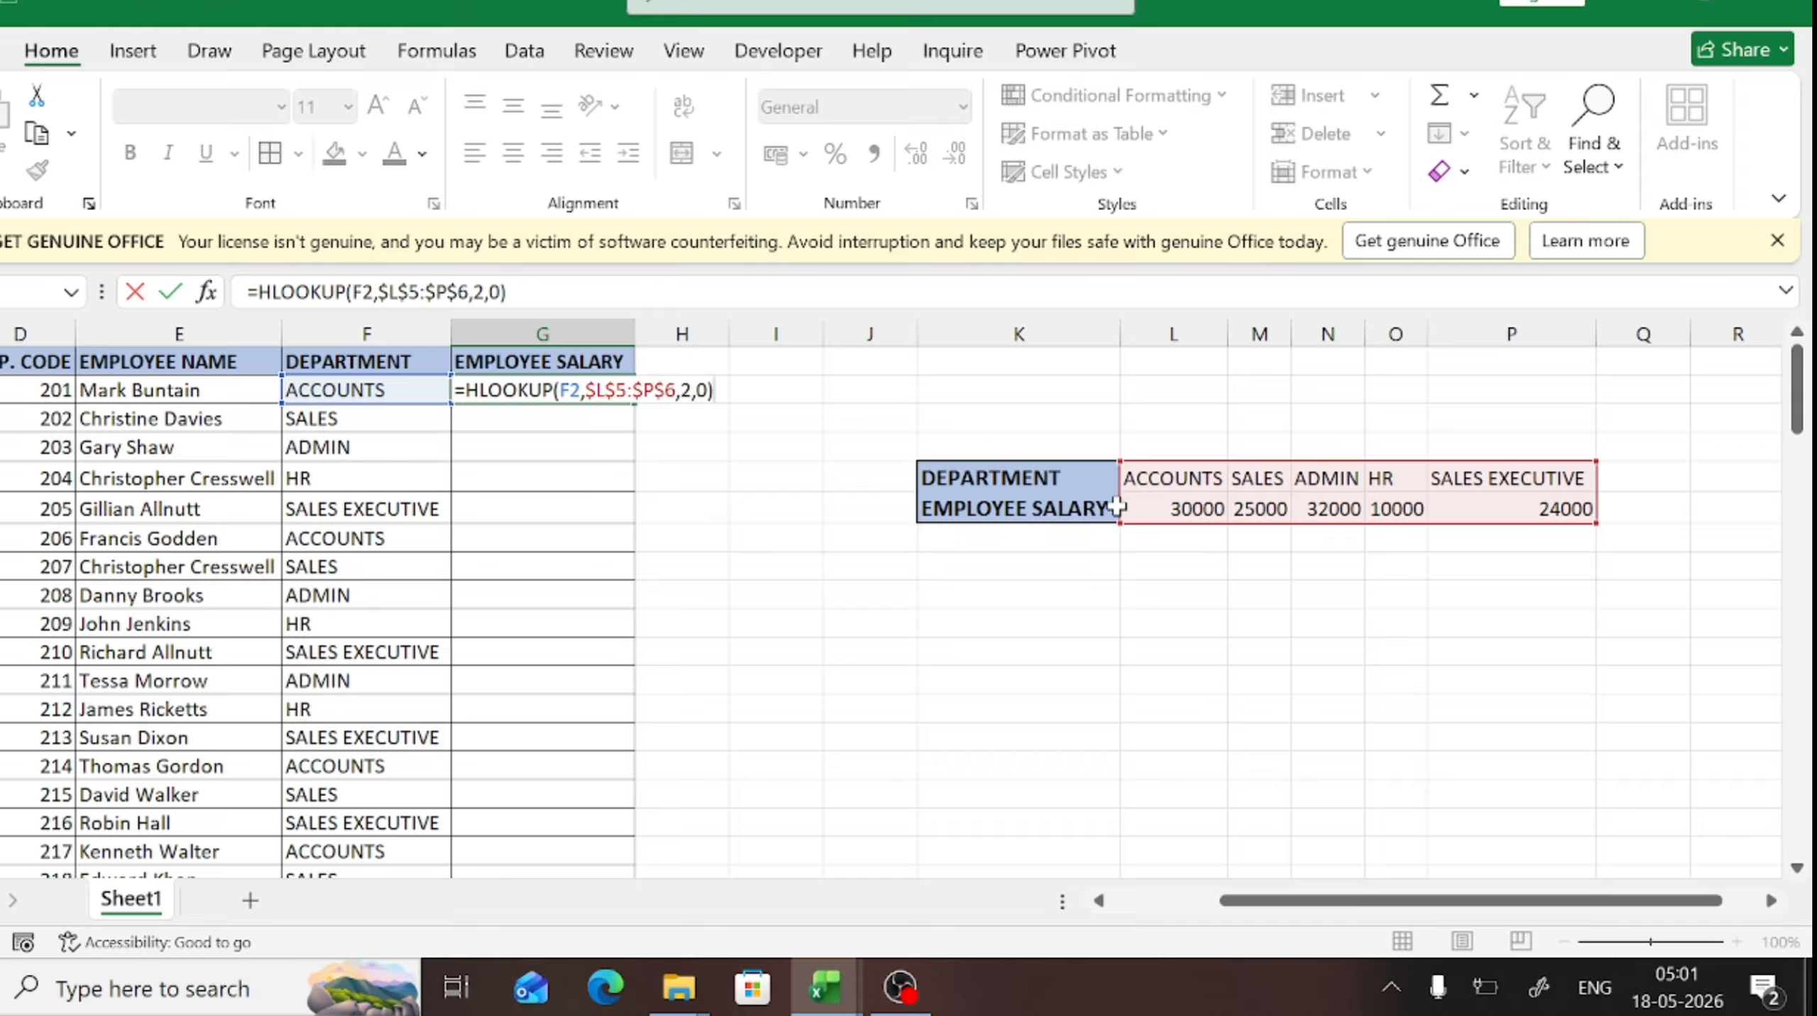
key(Return)
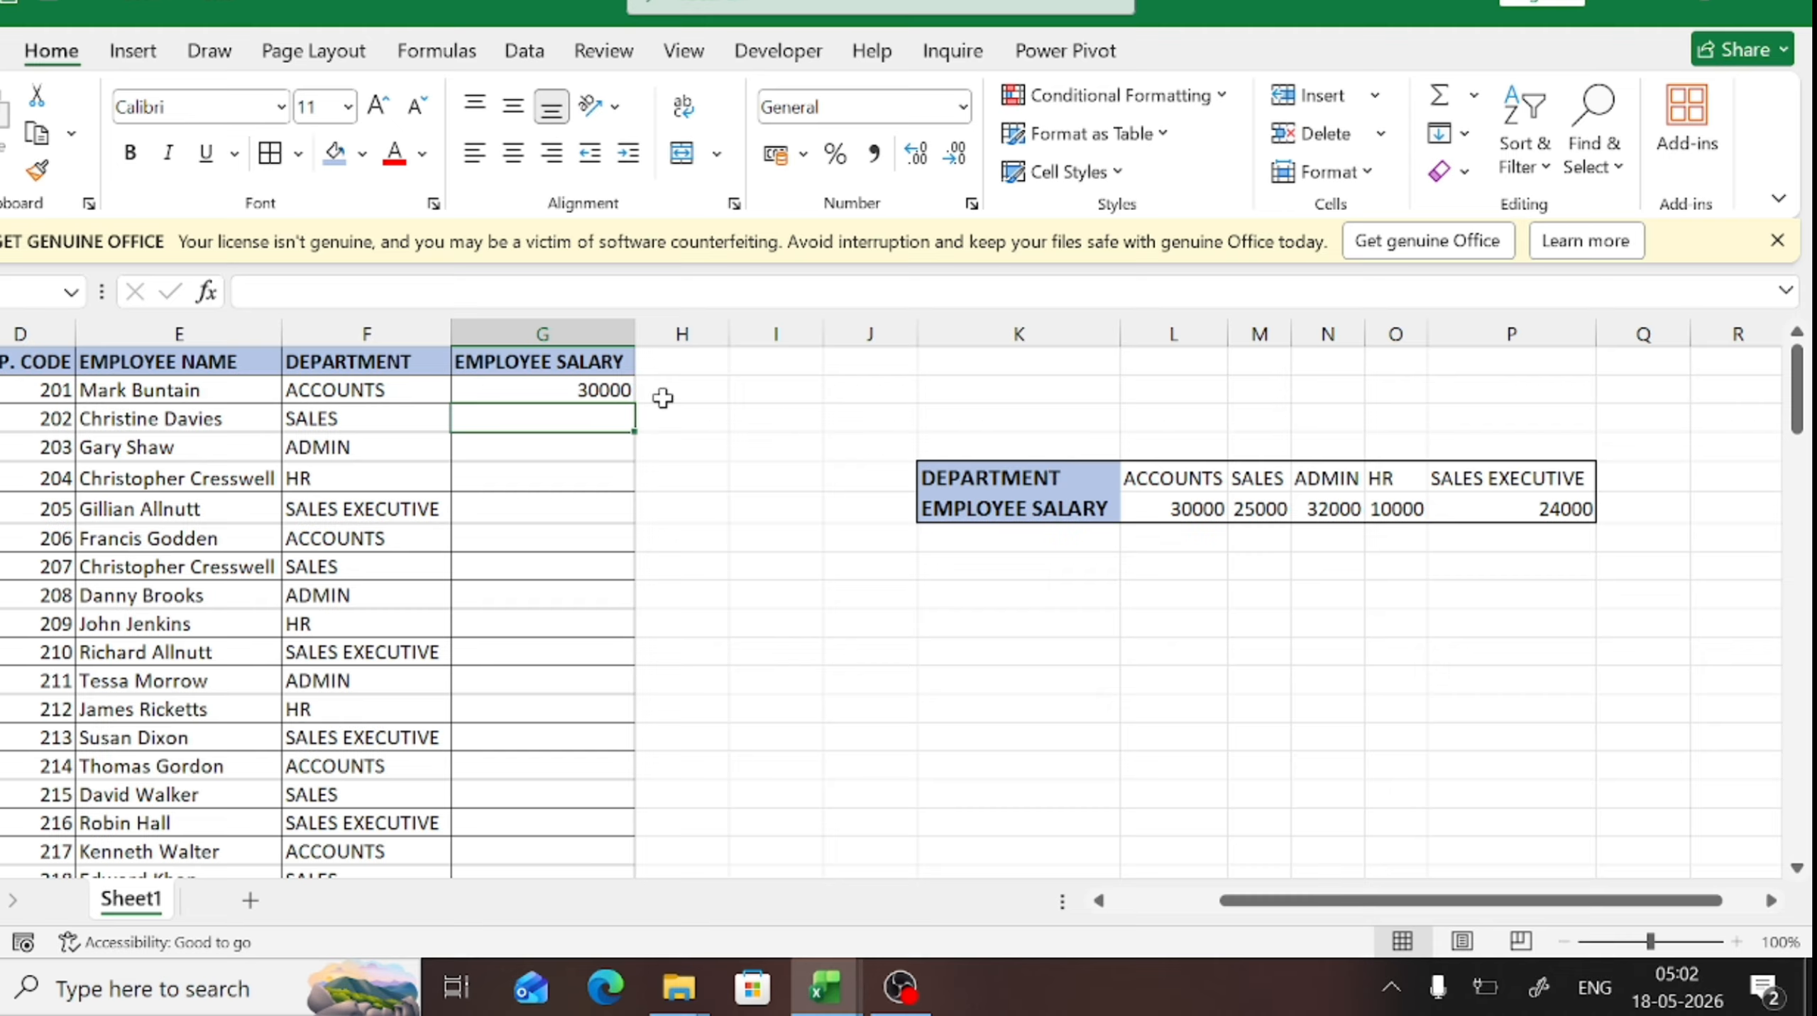
click(606, 391)
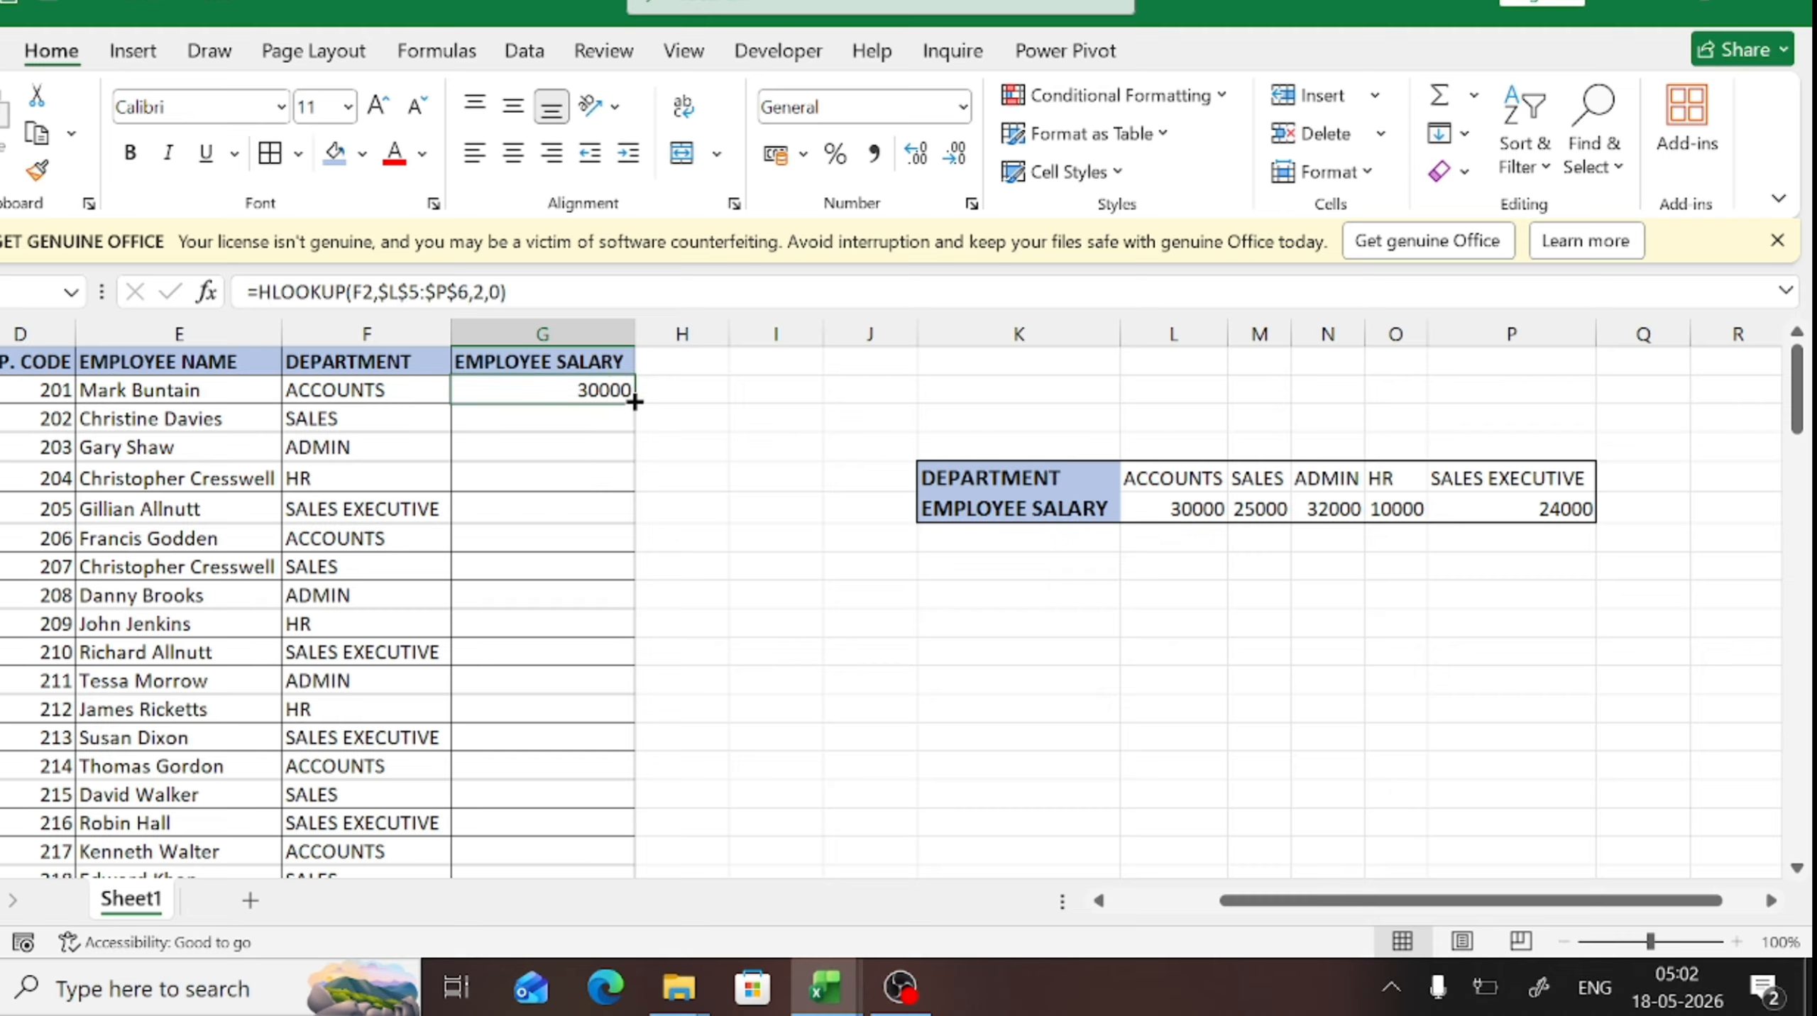
double_click(634, 403)
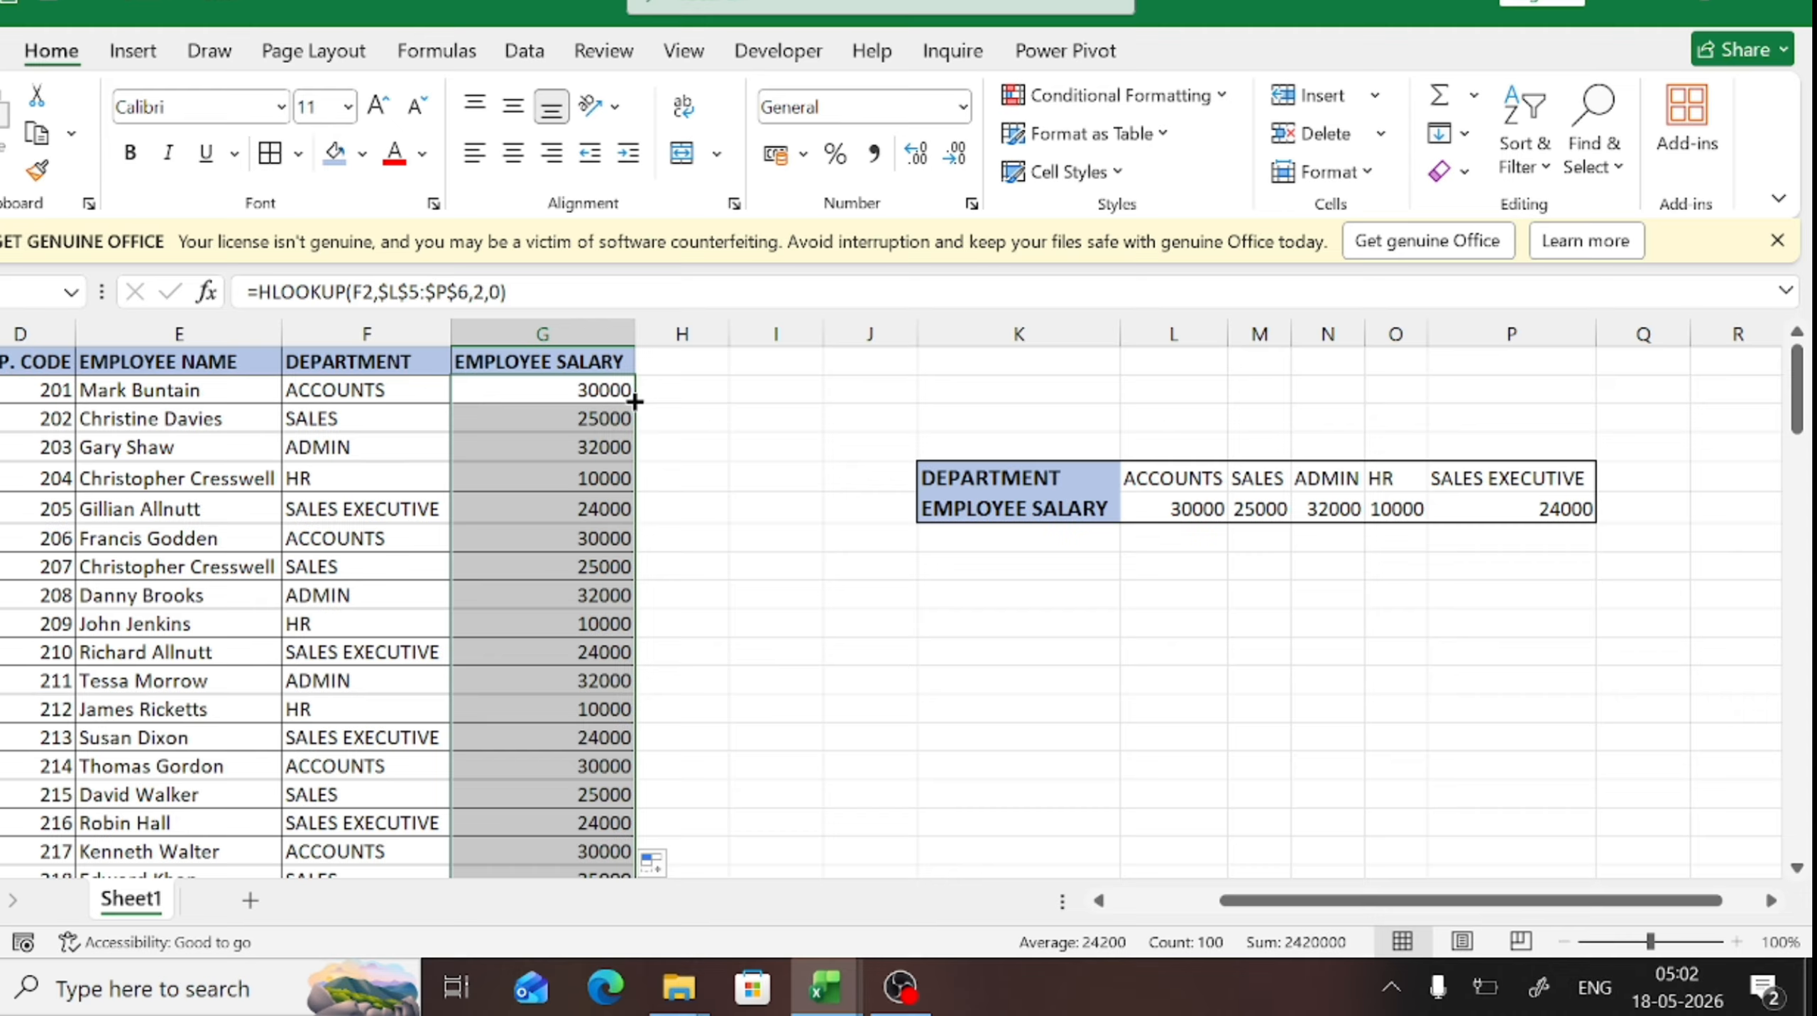
- Below the salary lookup table, enter the notes "lookup value" in J10 and "table array" in J11
key(Down)
key(Right)
key(Right)
key(Down)
key(Down)
key(Down)
key(Down)
key(Down)
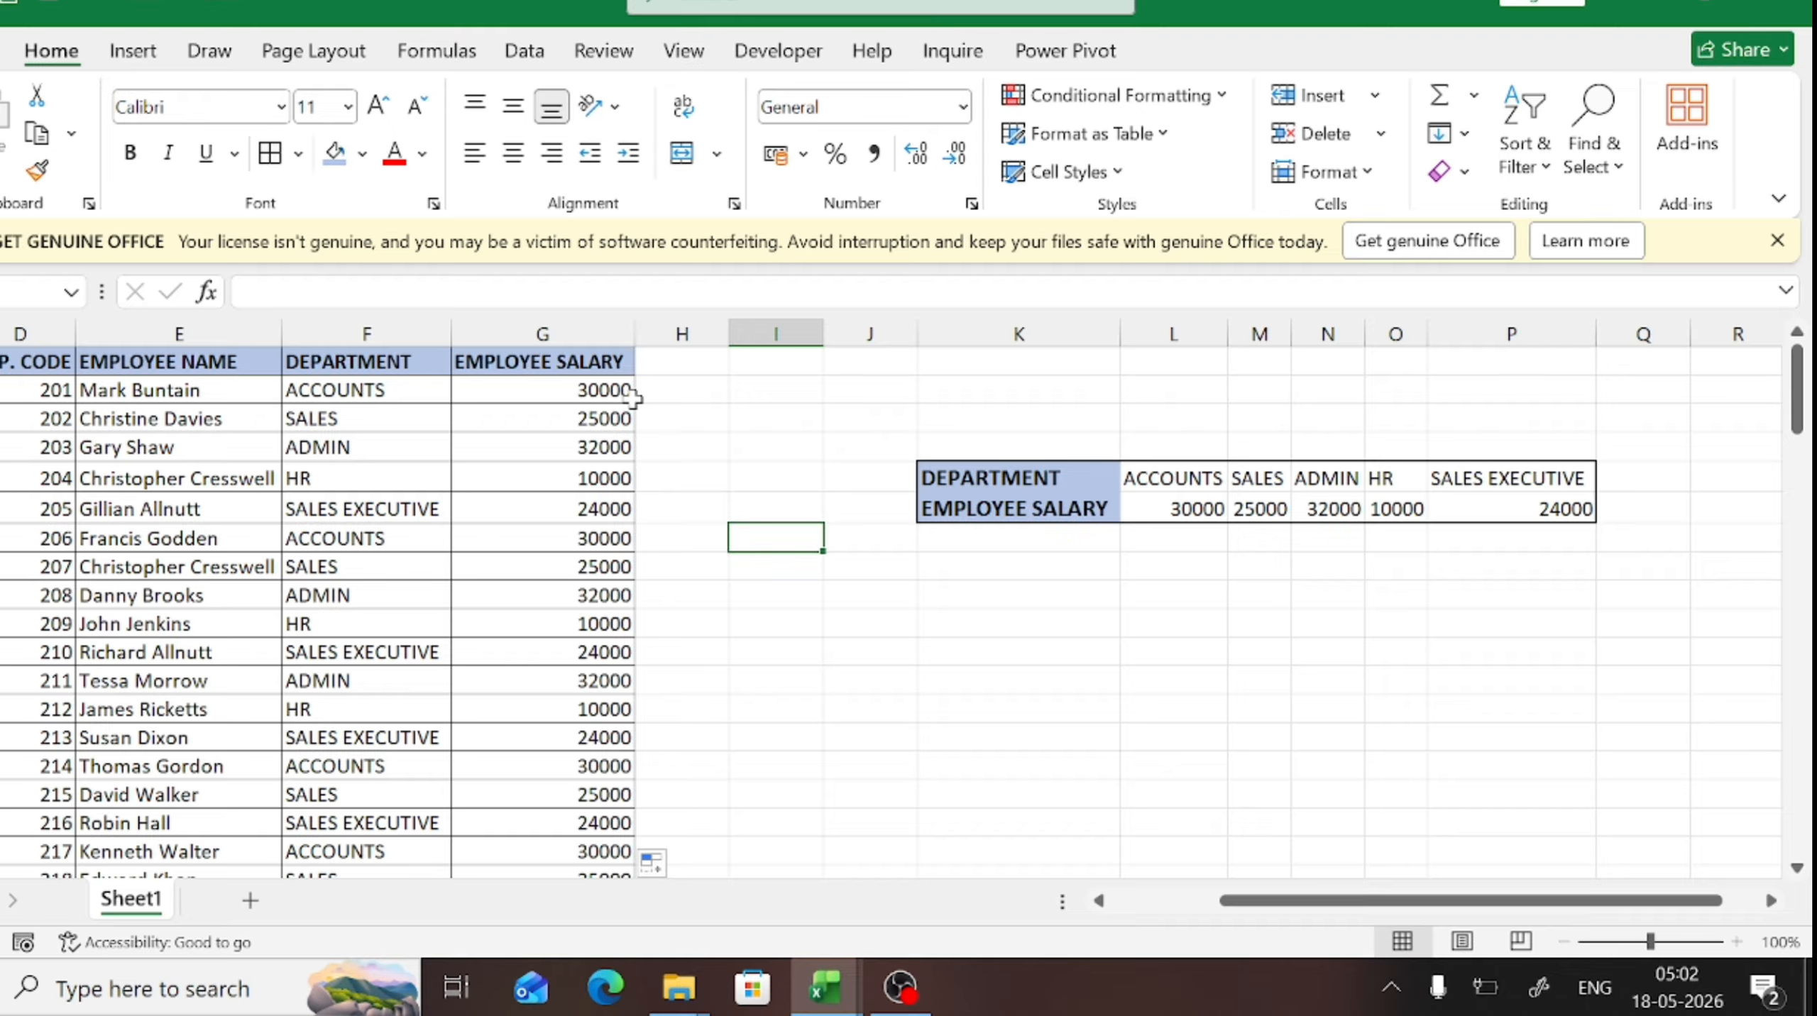
key(Right)
key(Down)
key(Down)
key(Down)
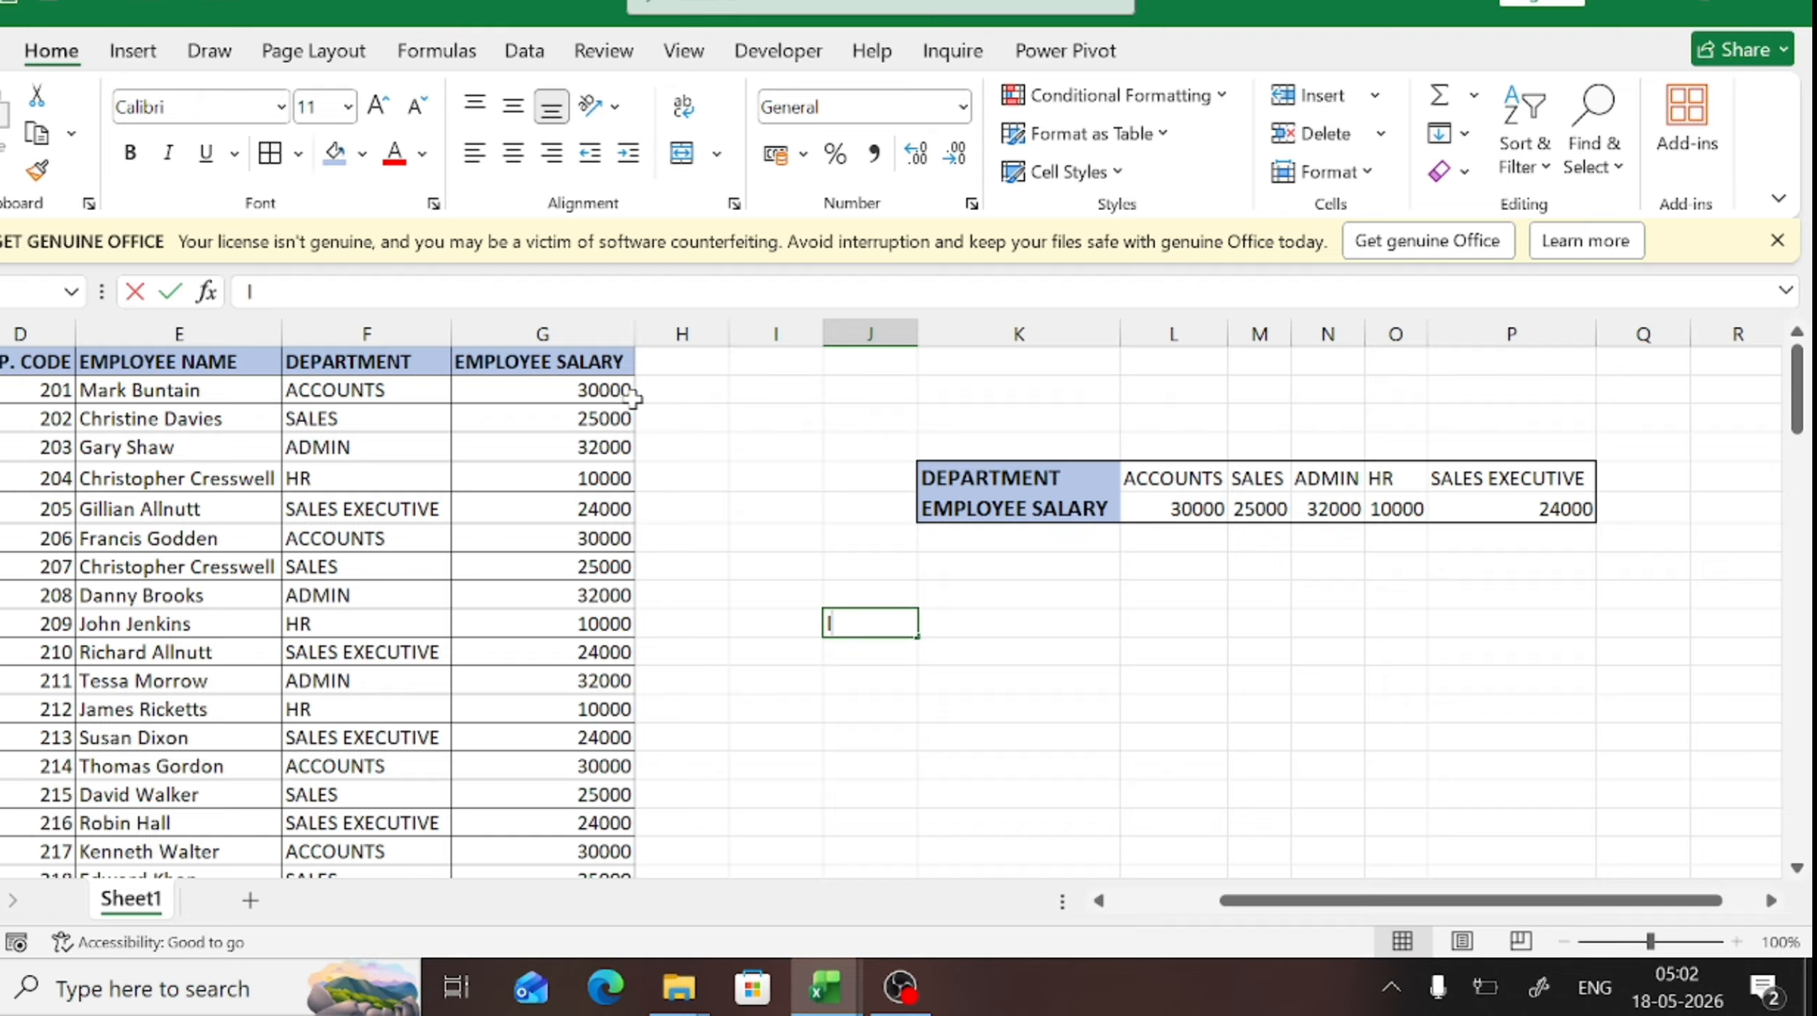
text(lookup )
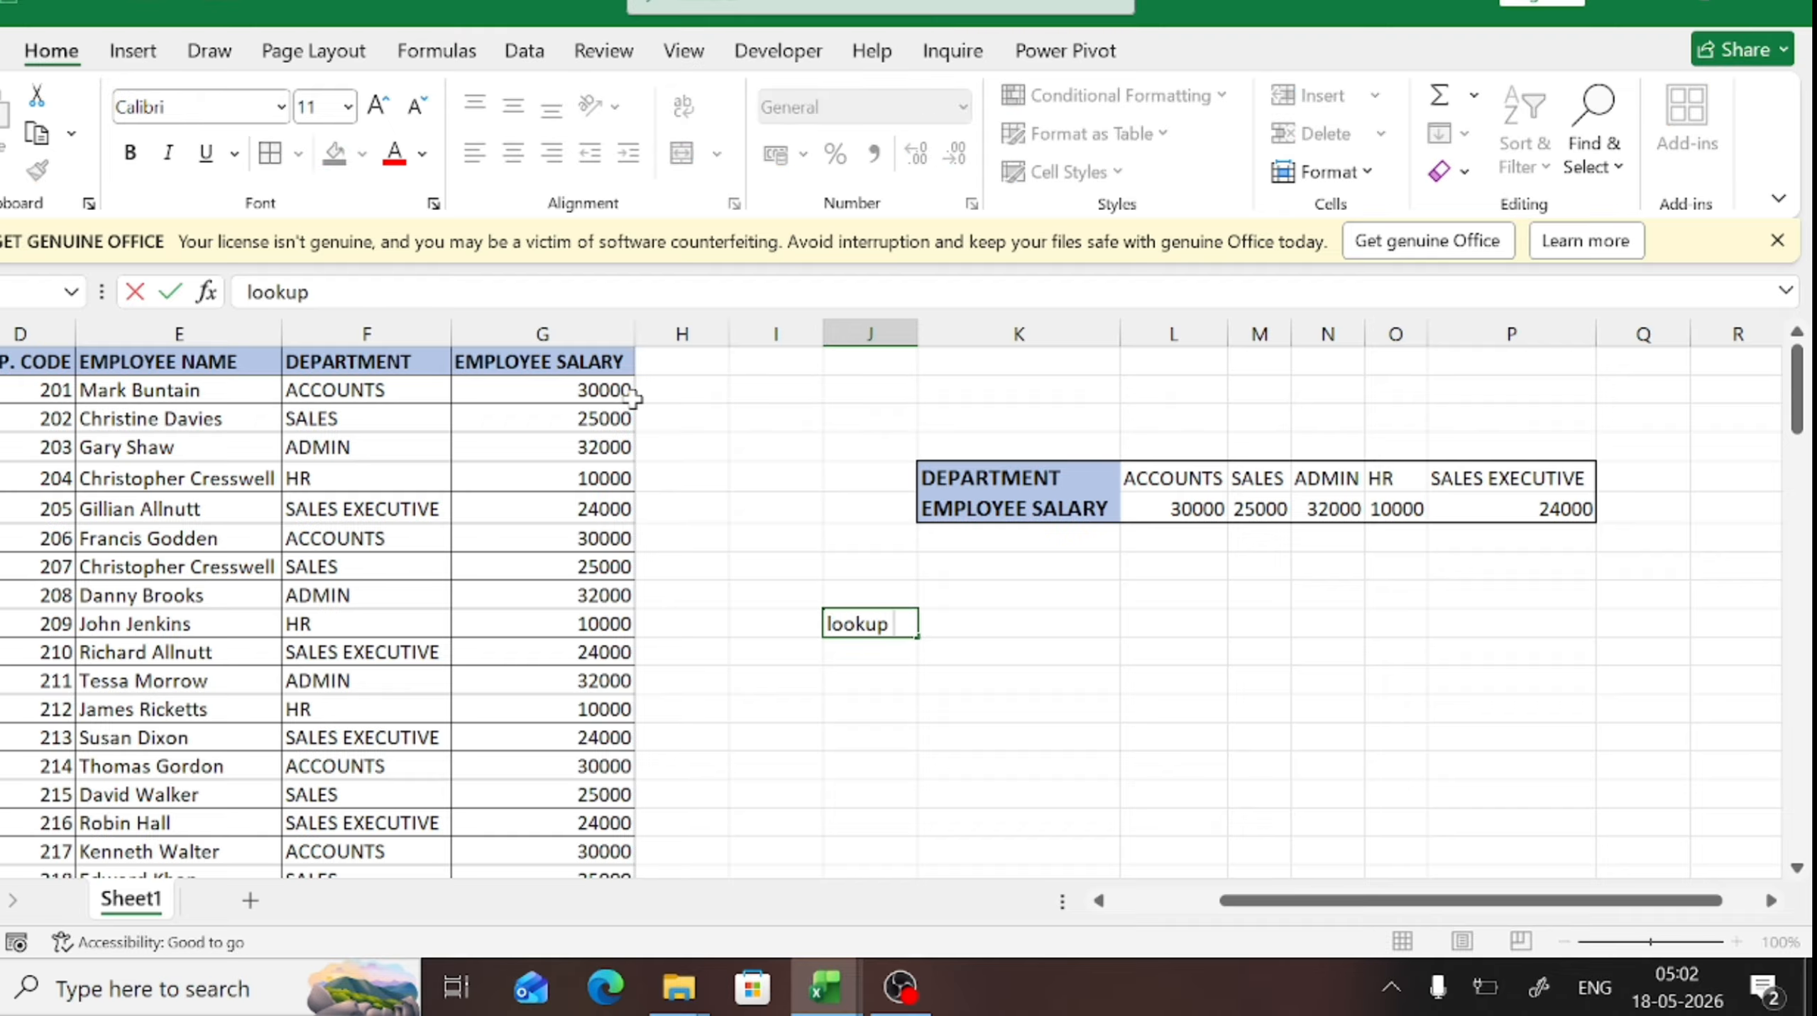
text(value)
key(Return)
text(ta)
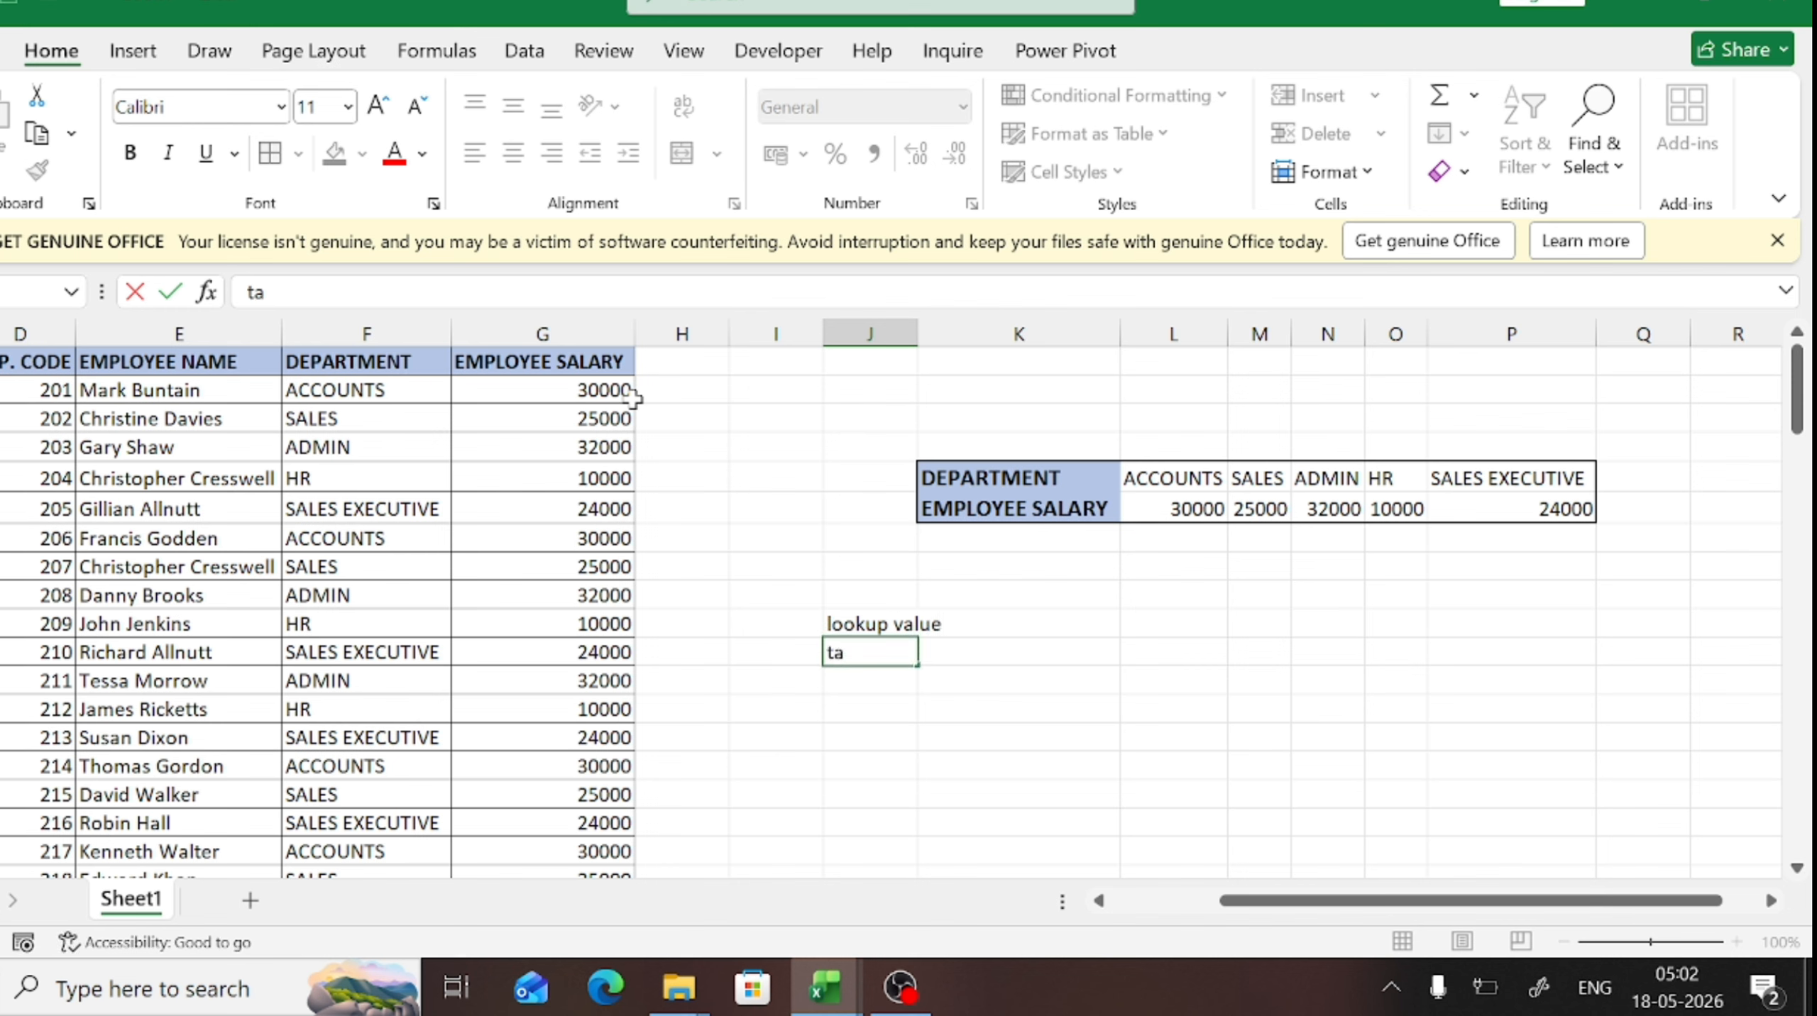
text(ble array)
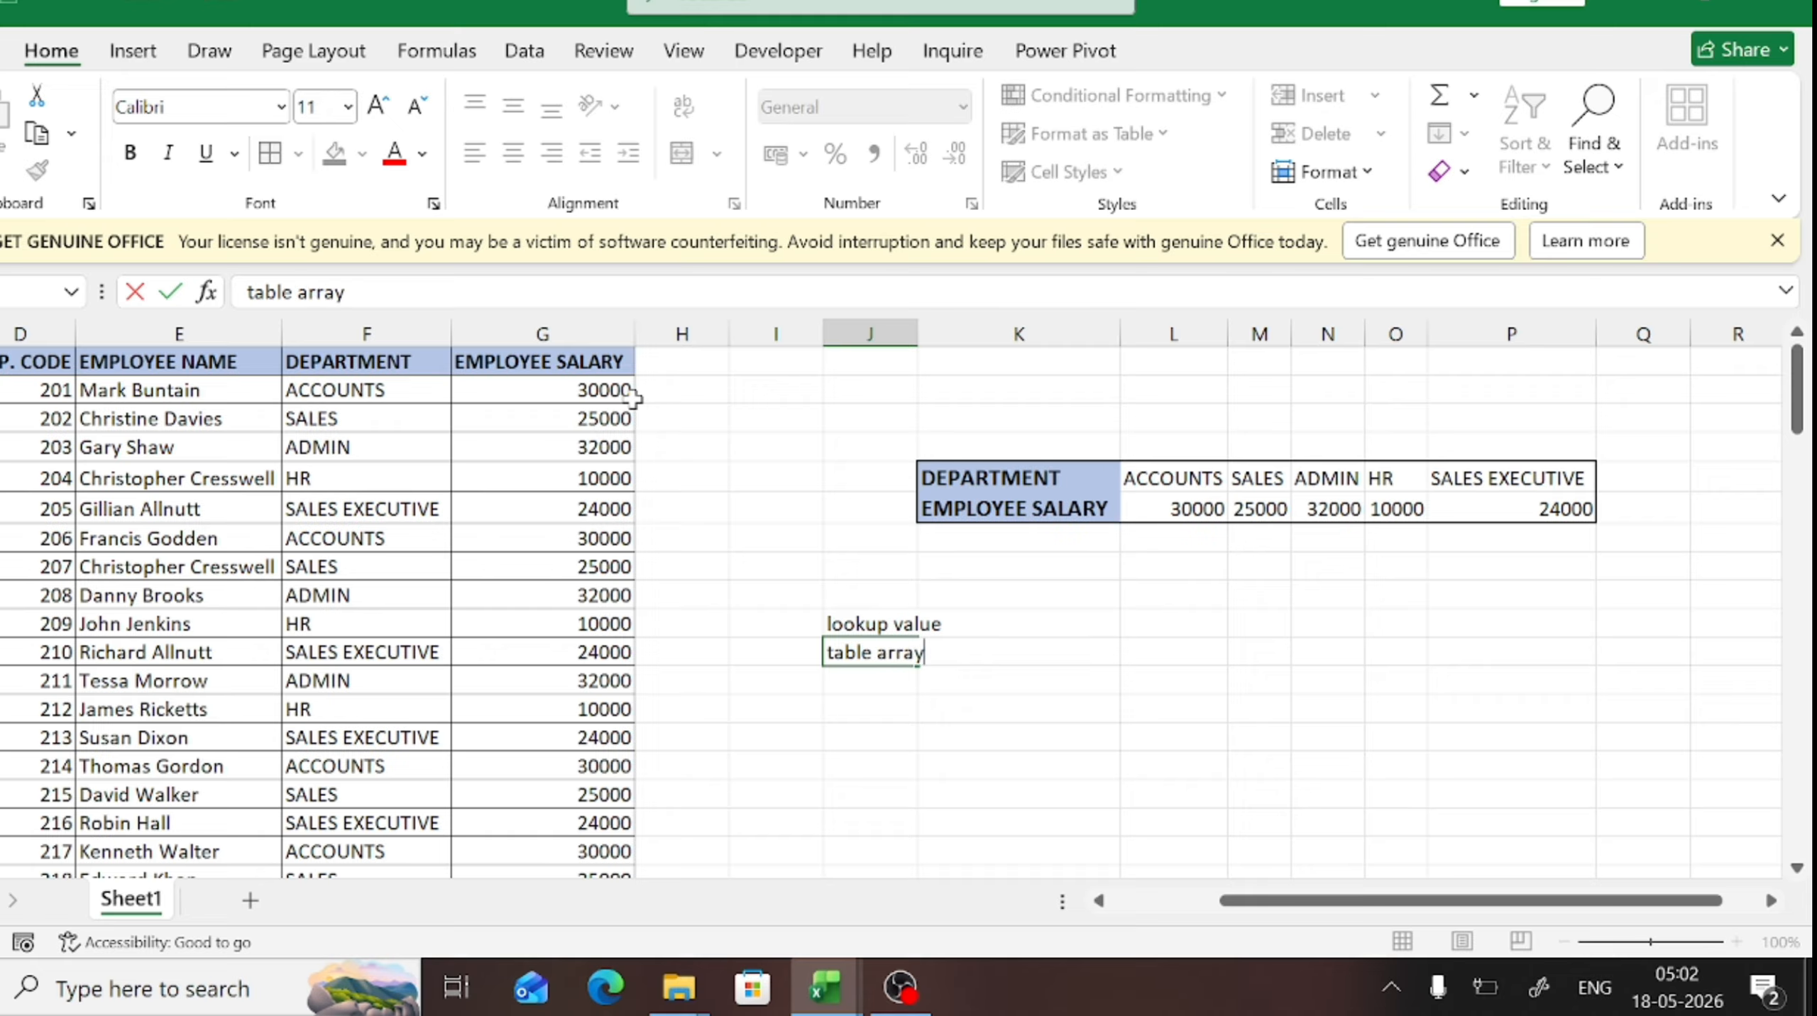
key(Return)
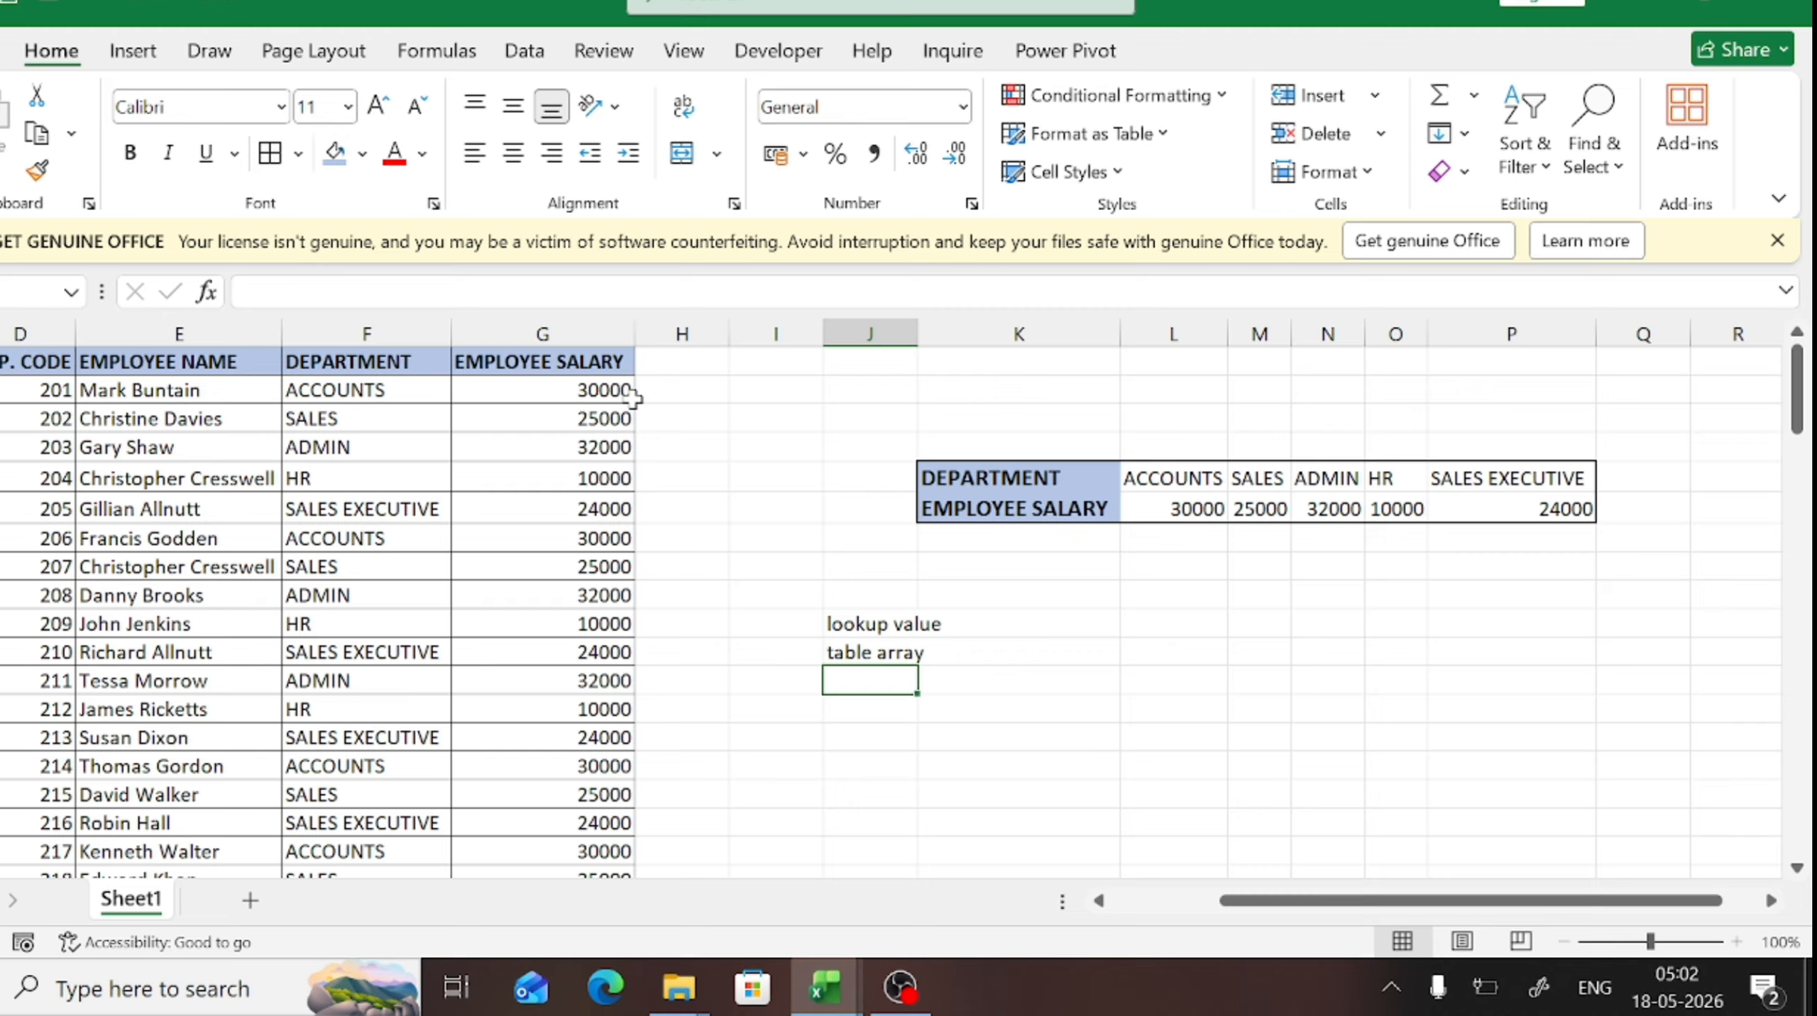
- Add the notes "row index number" in J12 and "exact match" in J13
text(ro)
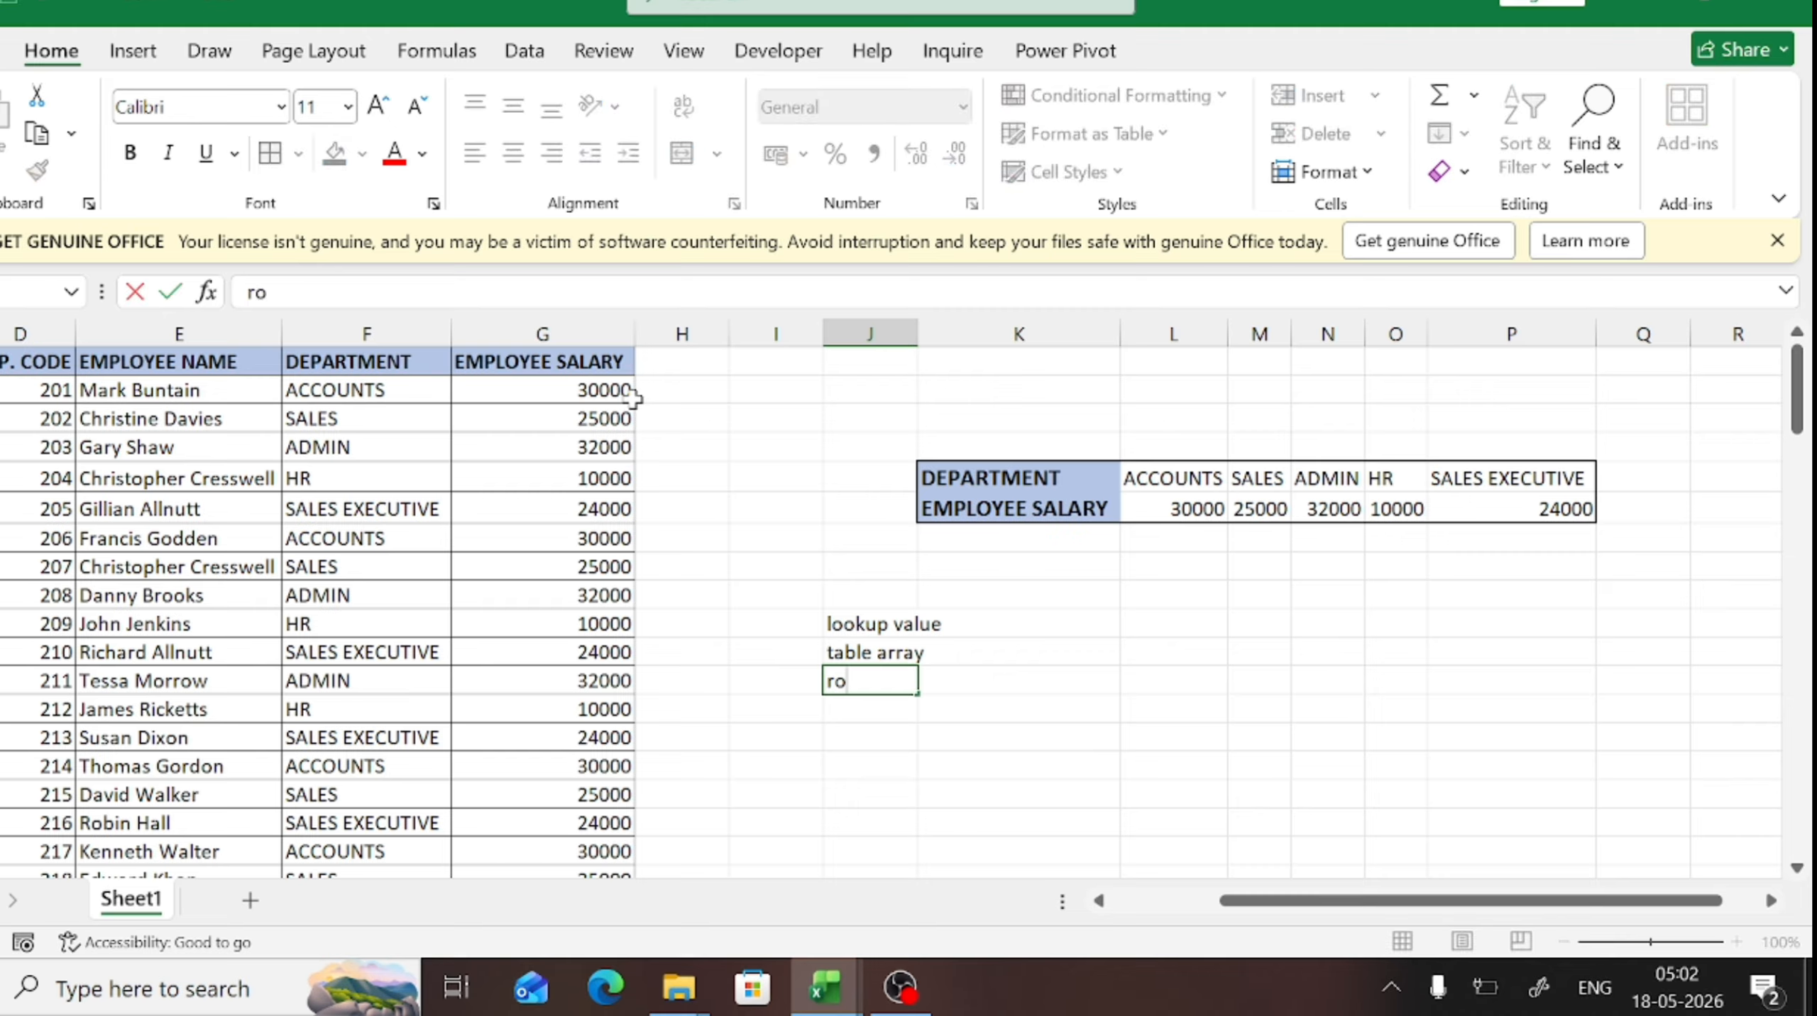
text(w index number)
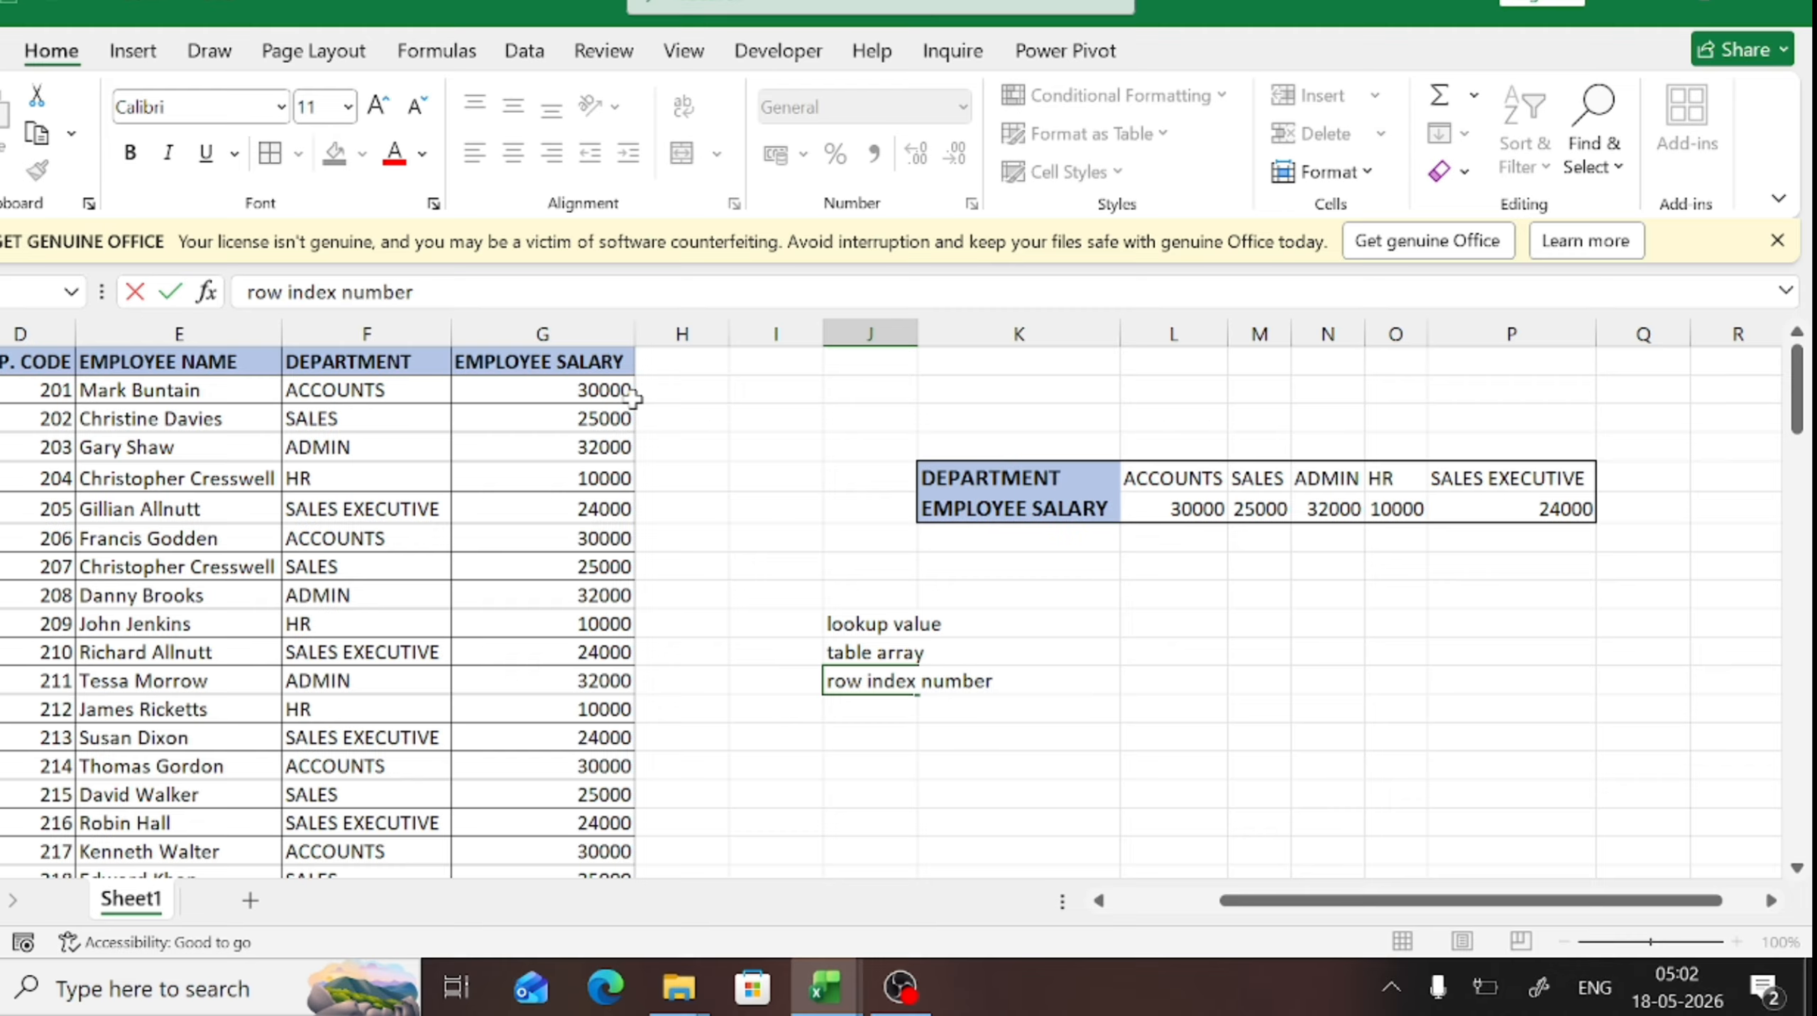
key(Return)
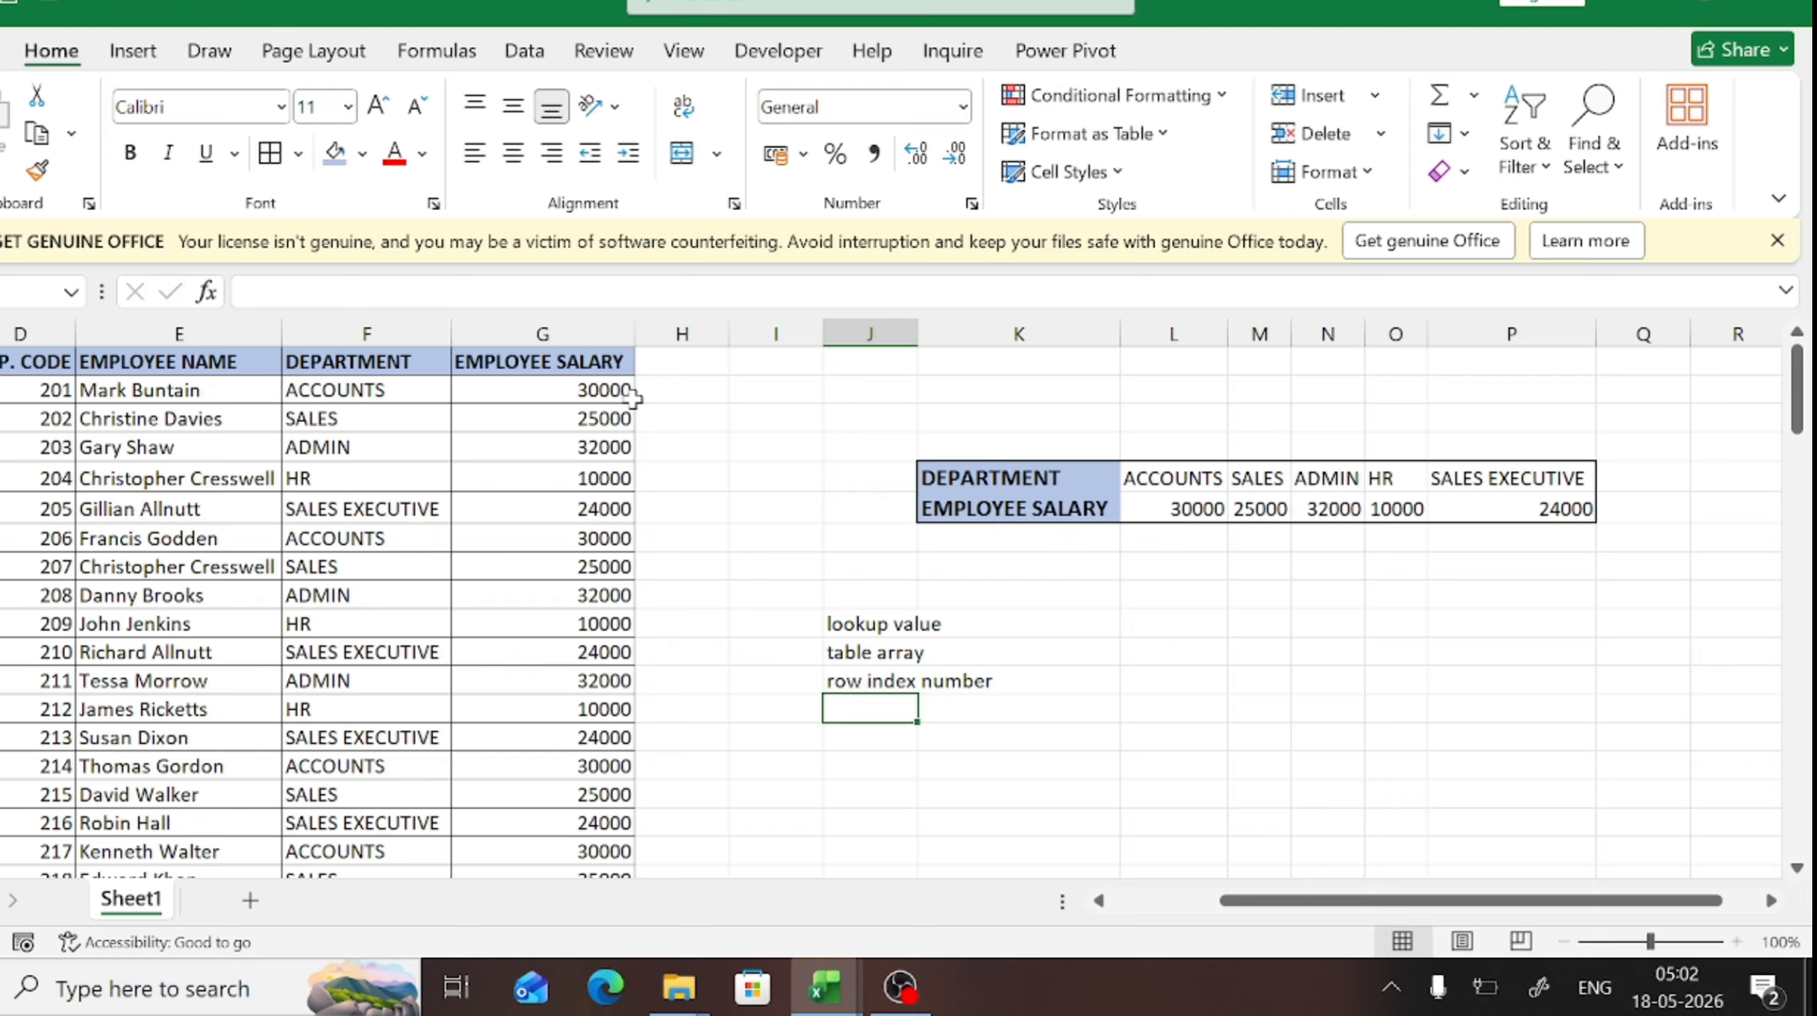
text(exac)
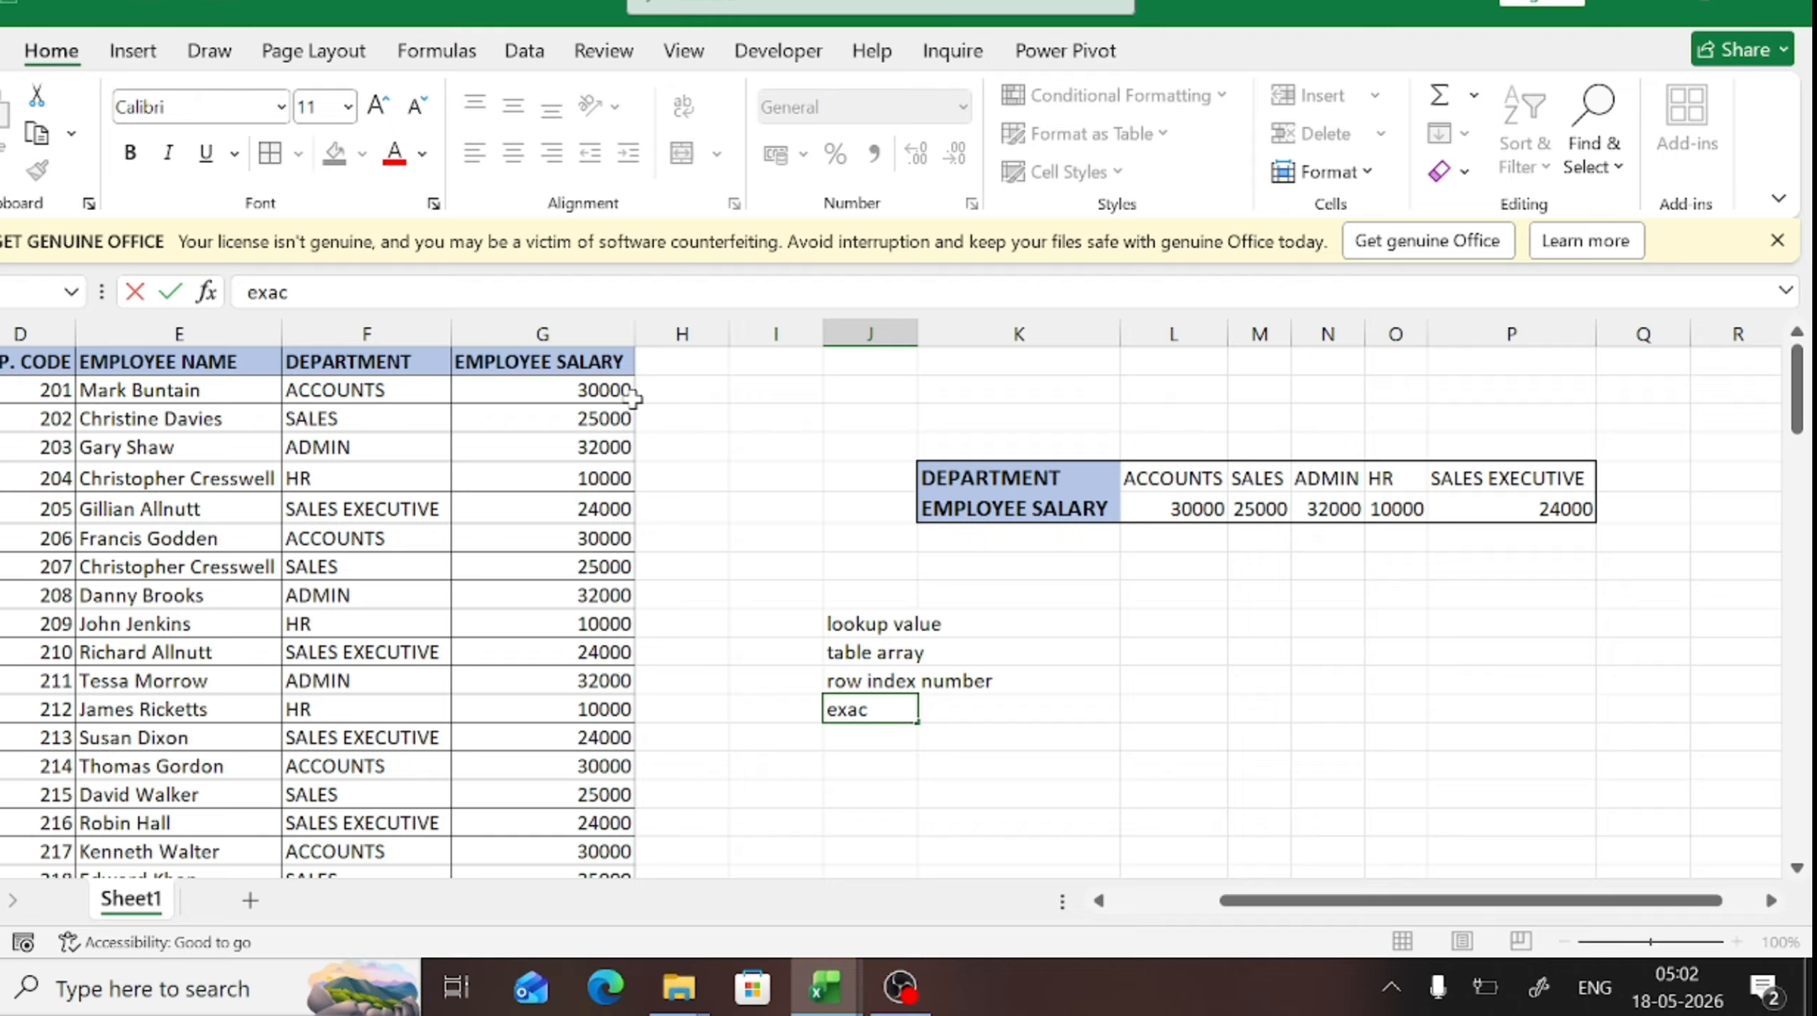
text(t match)
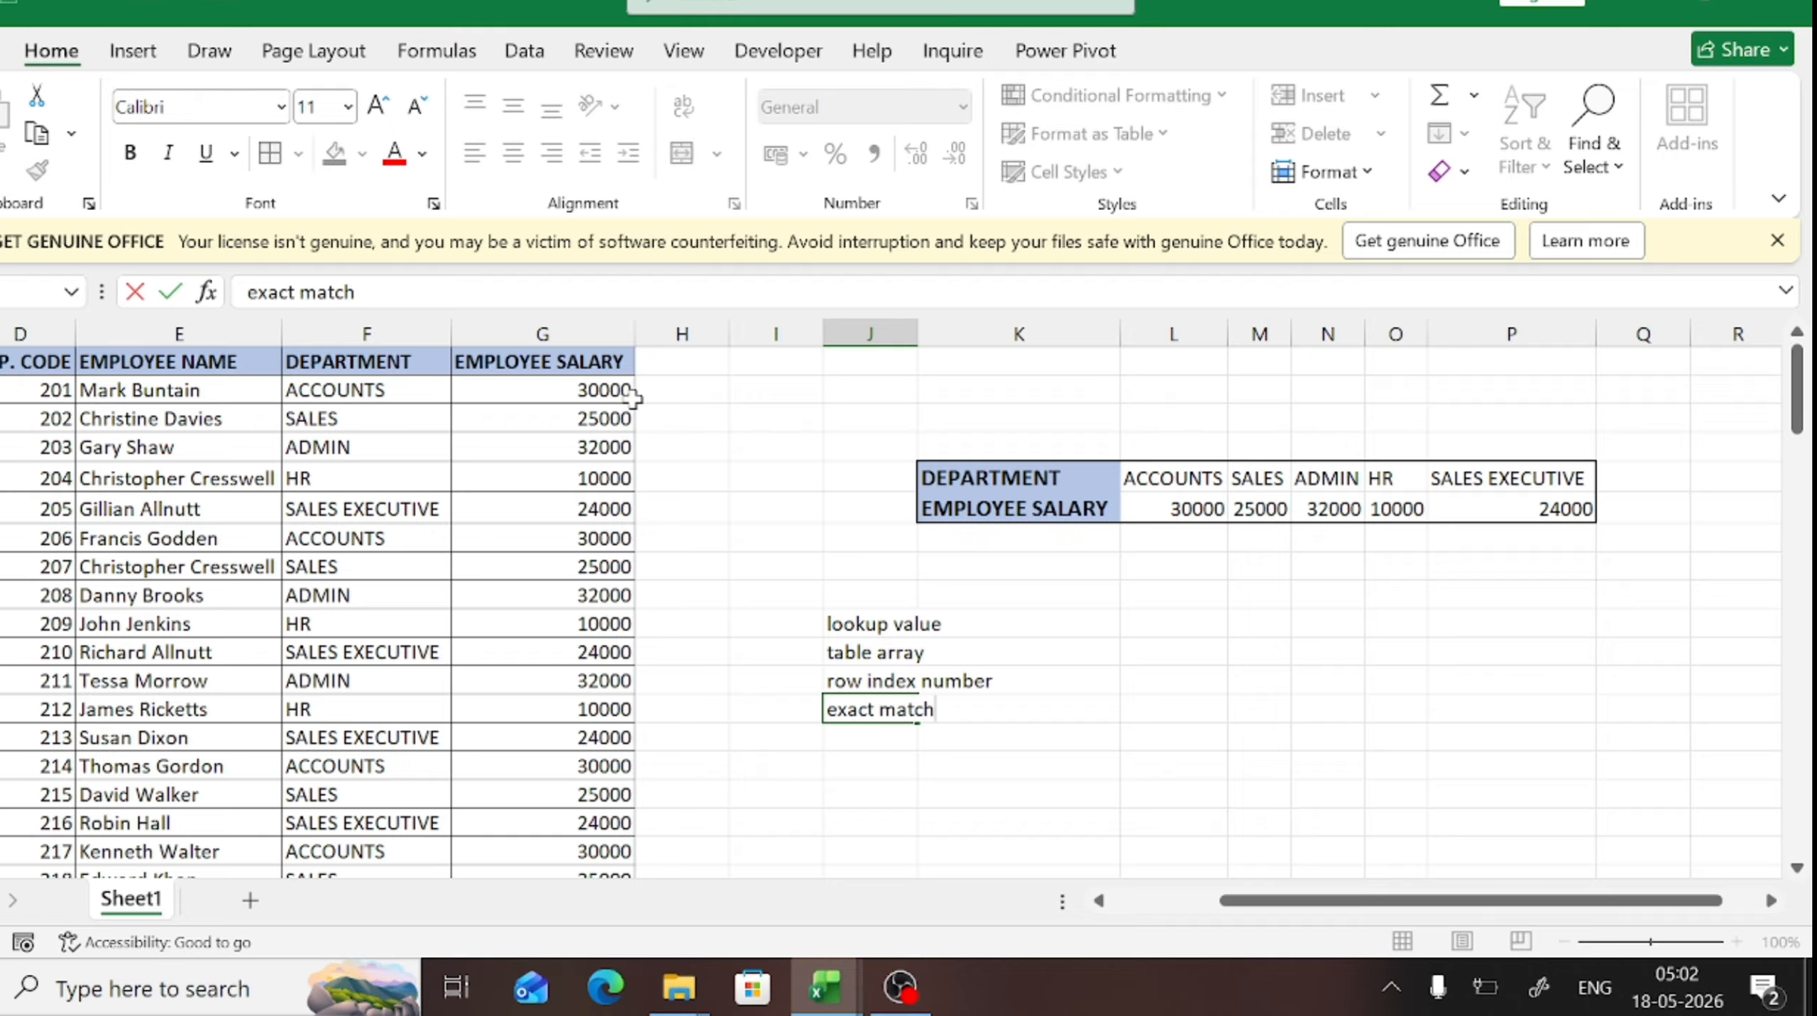
key(Return)
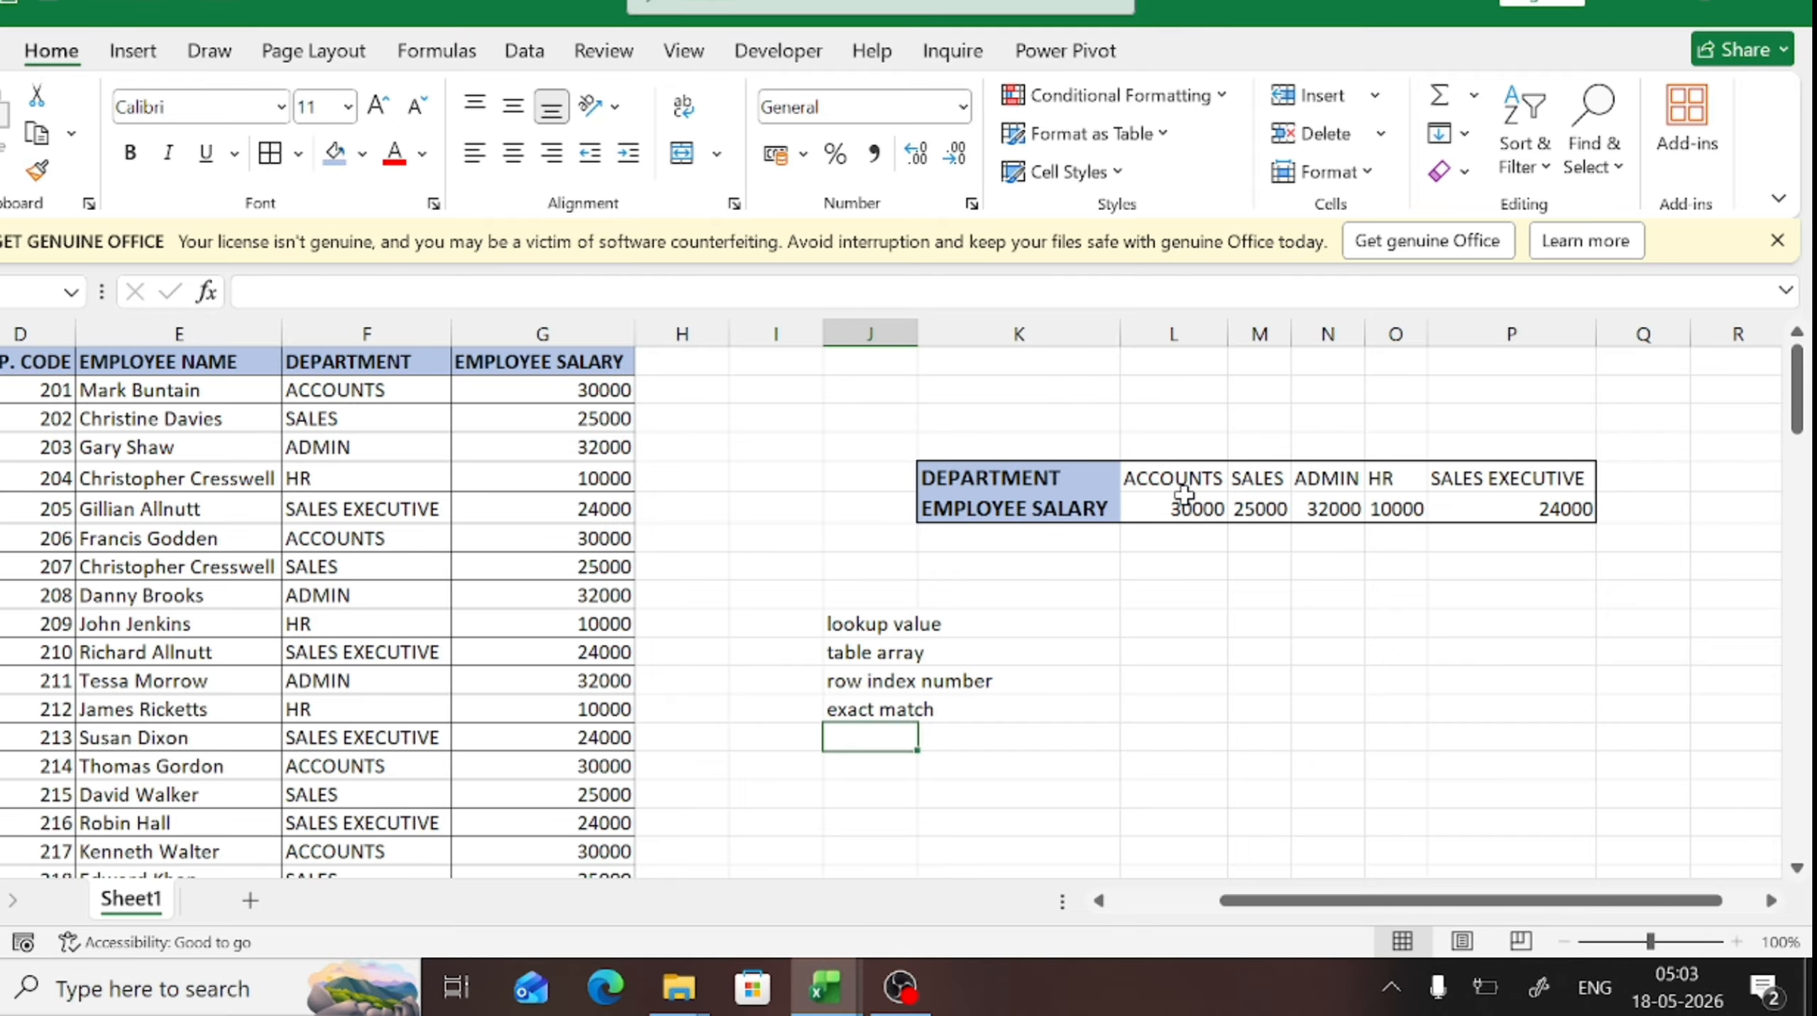
key(alt+Tab)
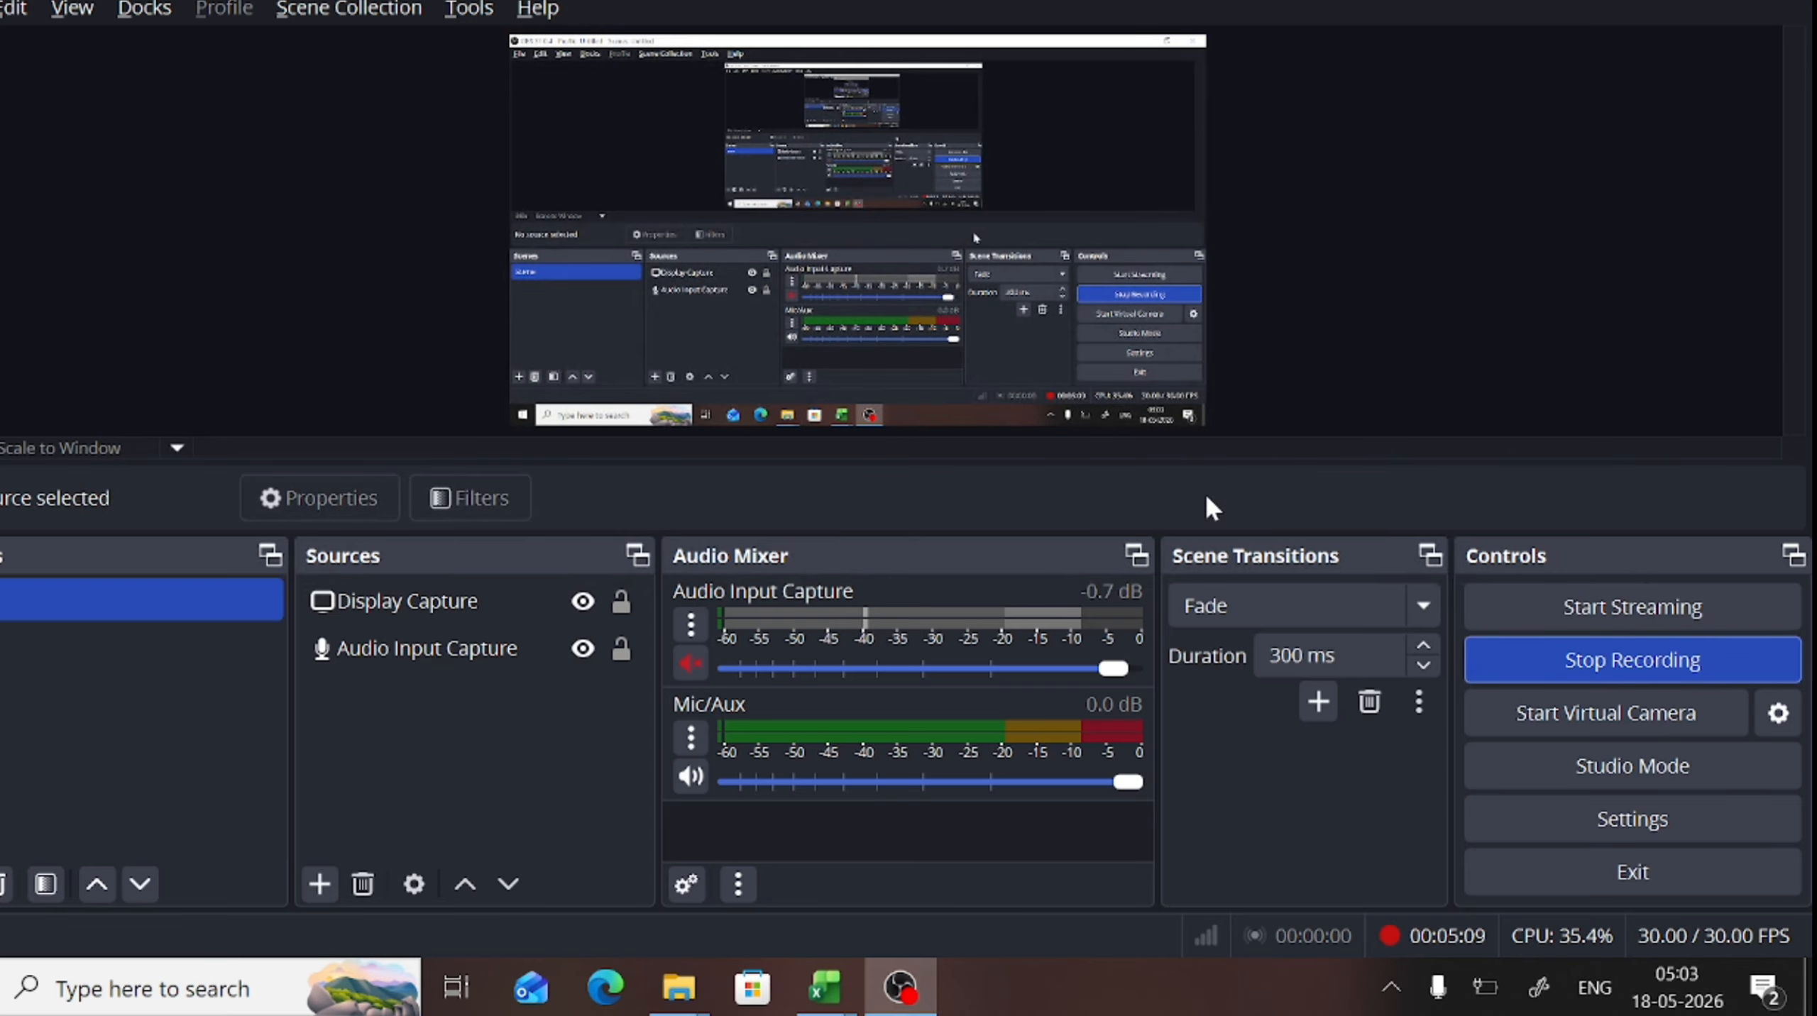